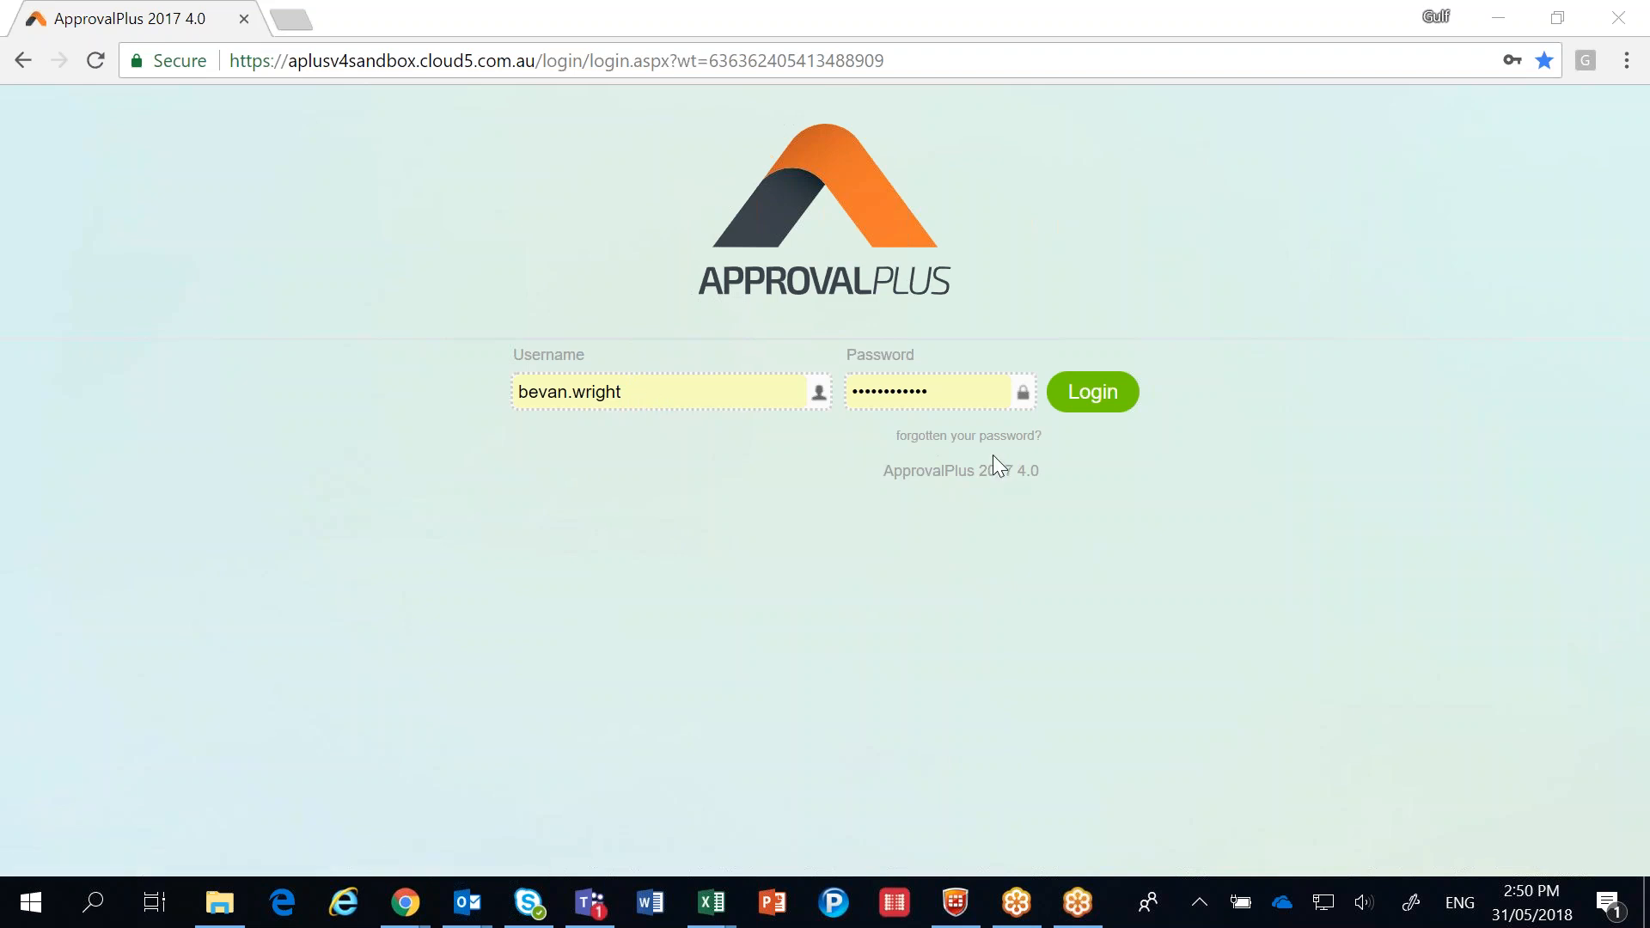
Log in with the prefilled credentials and open the Accounts Payable list from the dashboard.
{"action": "left_click", "coordinate": [1072, 398]}
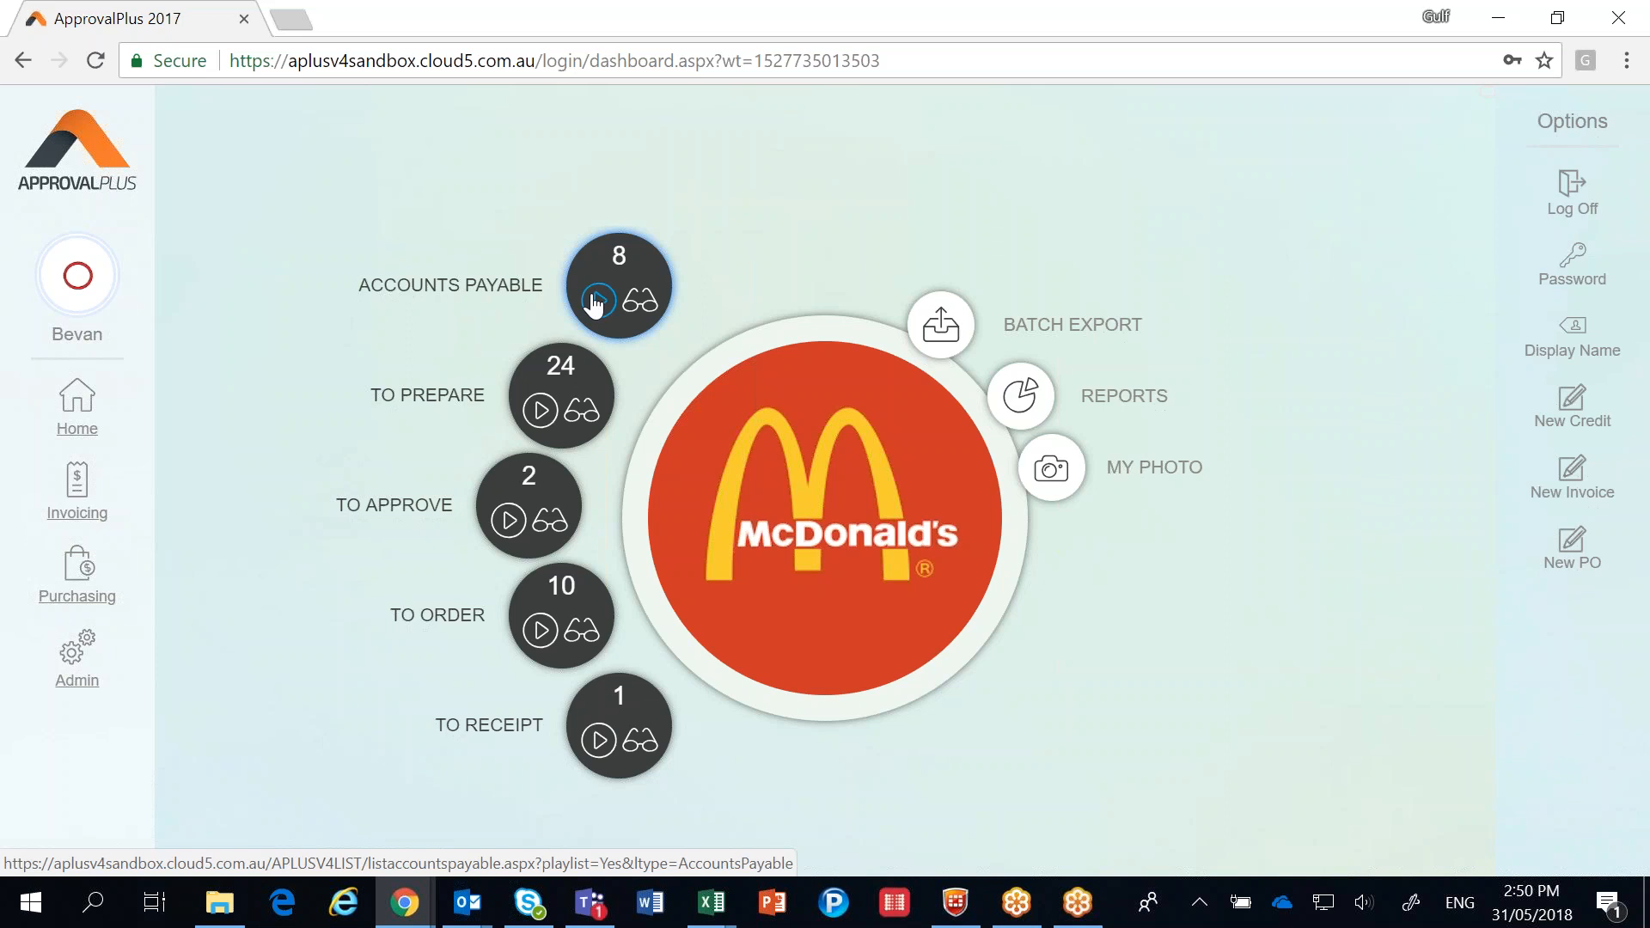
{"action": "left_click", "coordinate": [639, 307]}
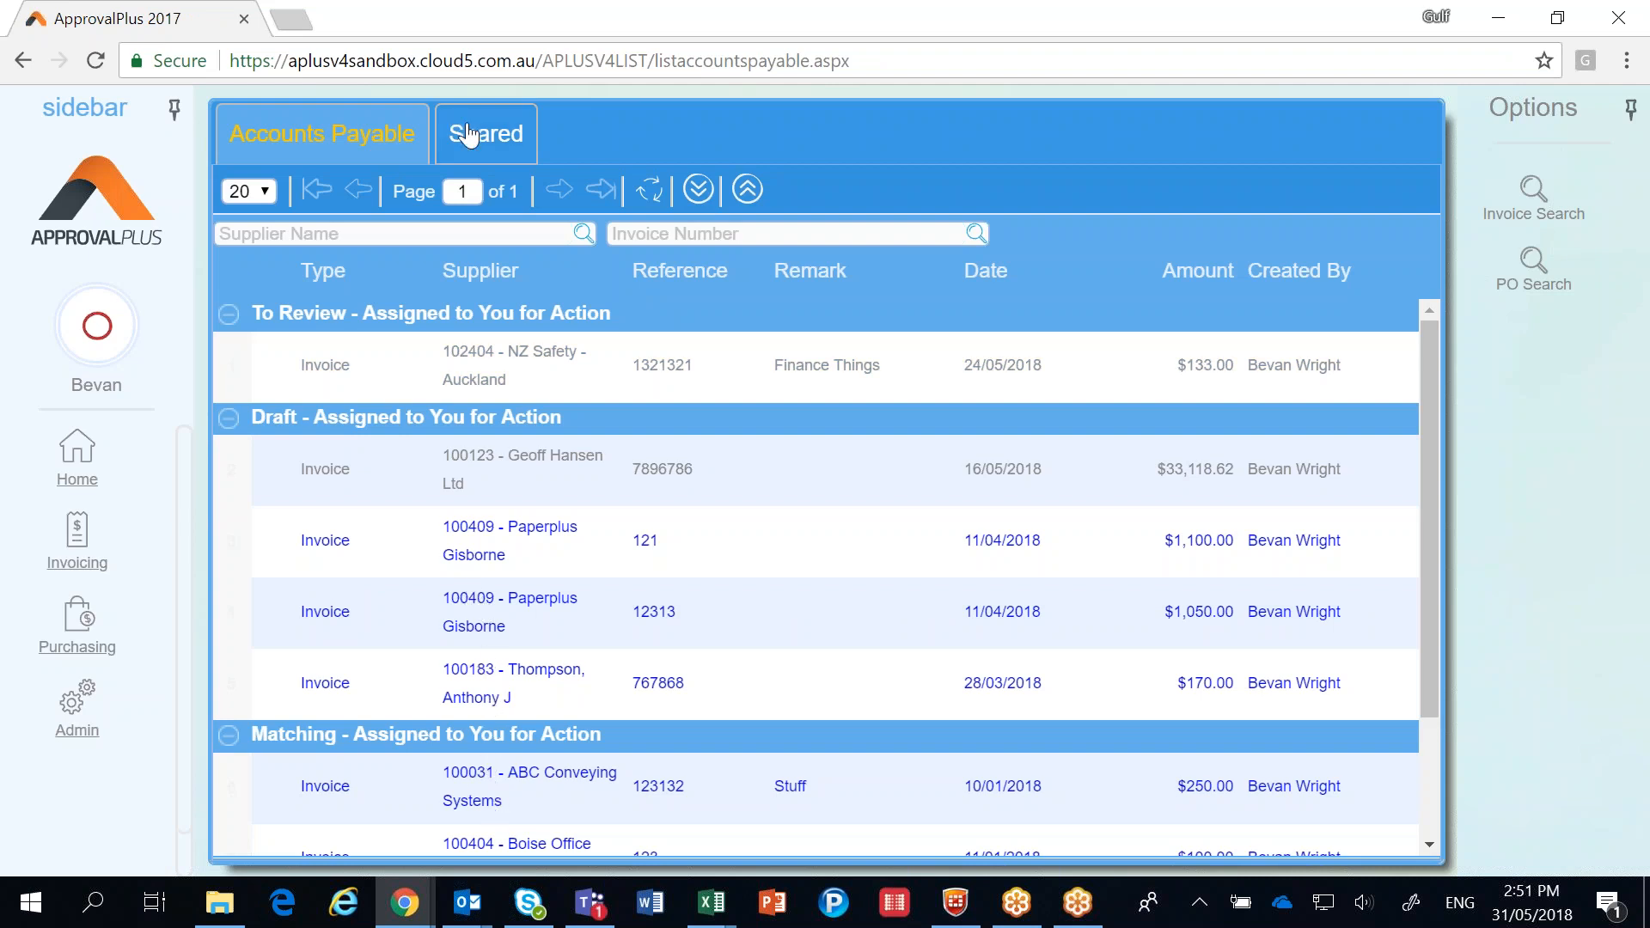
Look through the shared invoices and return to the Accounts Payable list.
{"action": "left_click", "coordinate": [471, 136]}
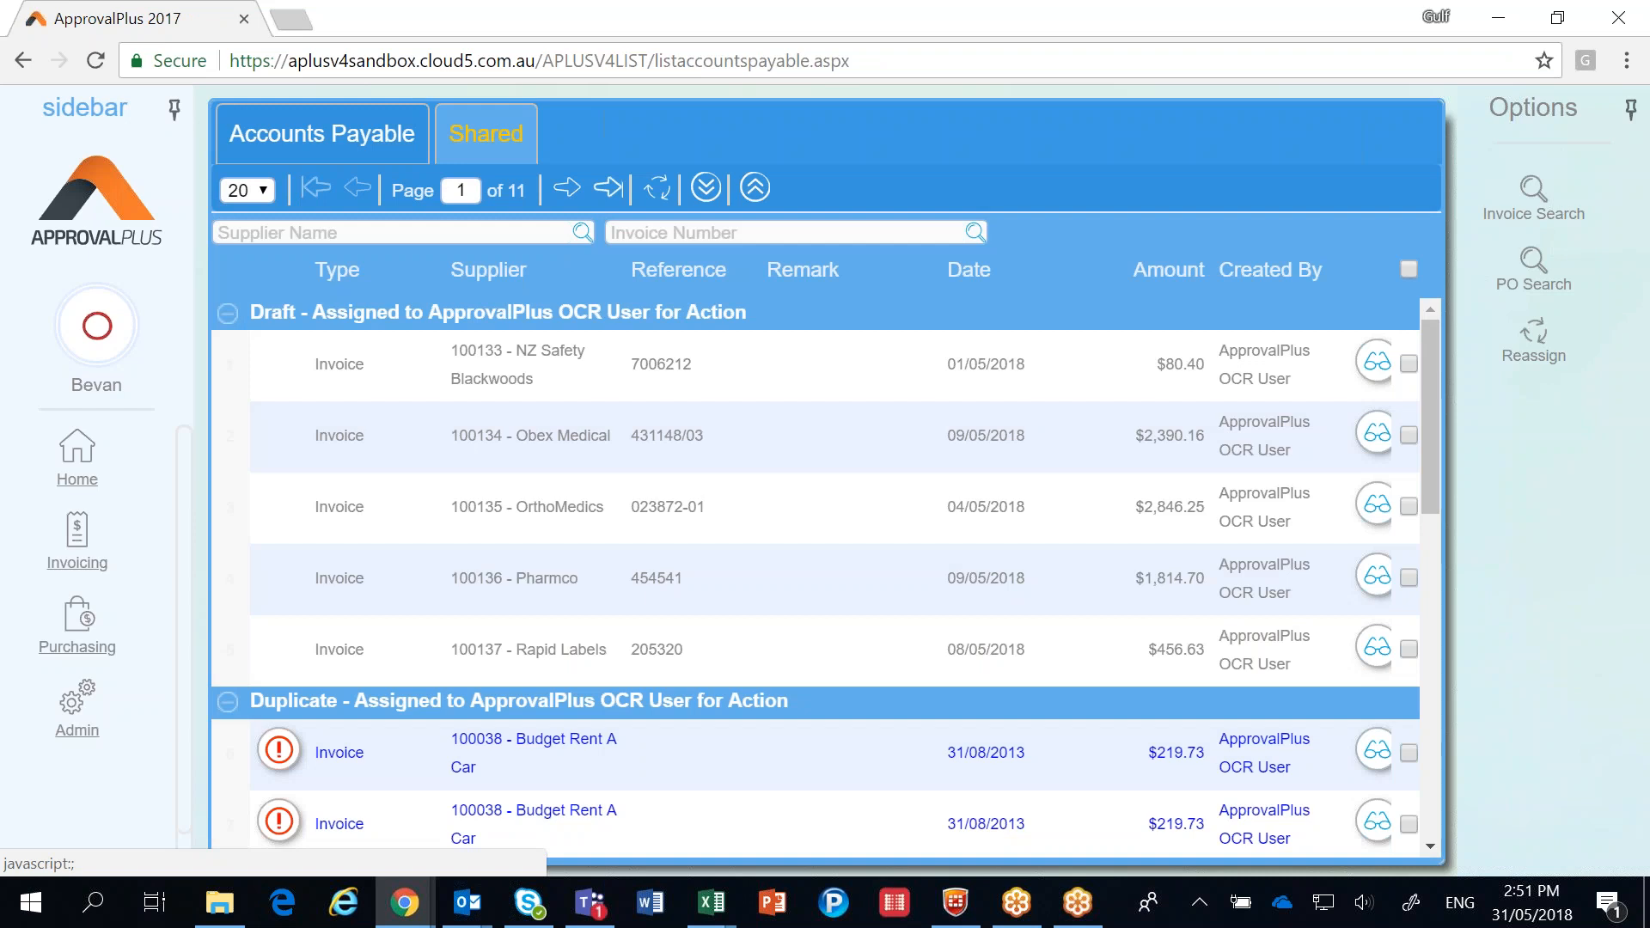
{"action": "scroll", "coordinate": [826, 576], "scroll_direction": "down", "scroll_amount": 4}
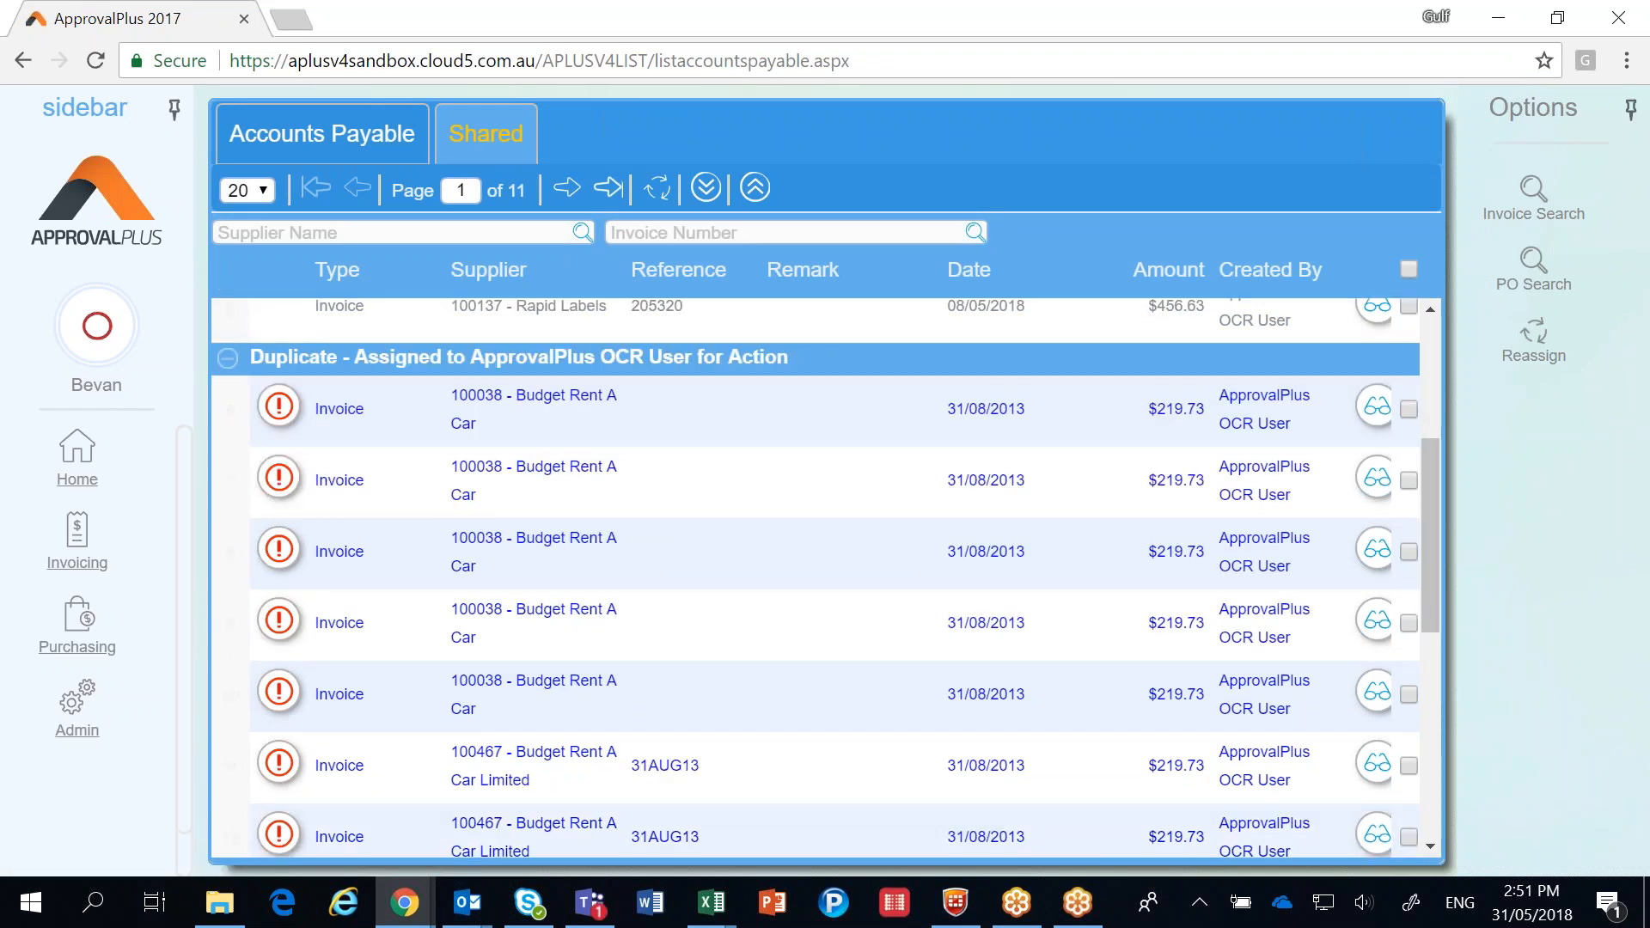
{"action": "scroll", "coordinate": [472, 626], "scroll_direction": "up", "scroll_amount": 4}
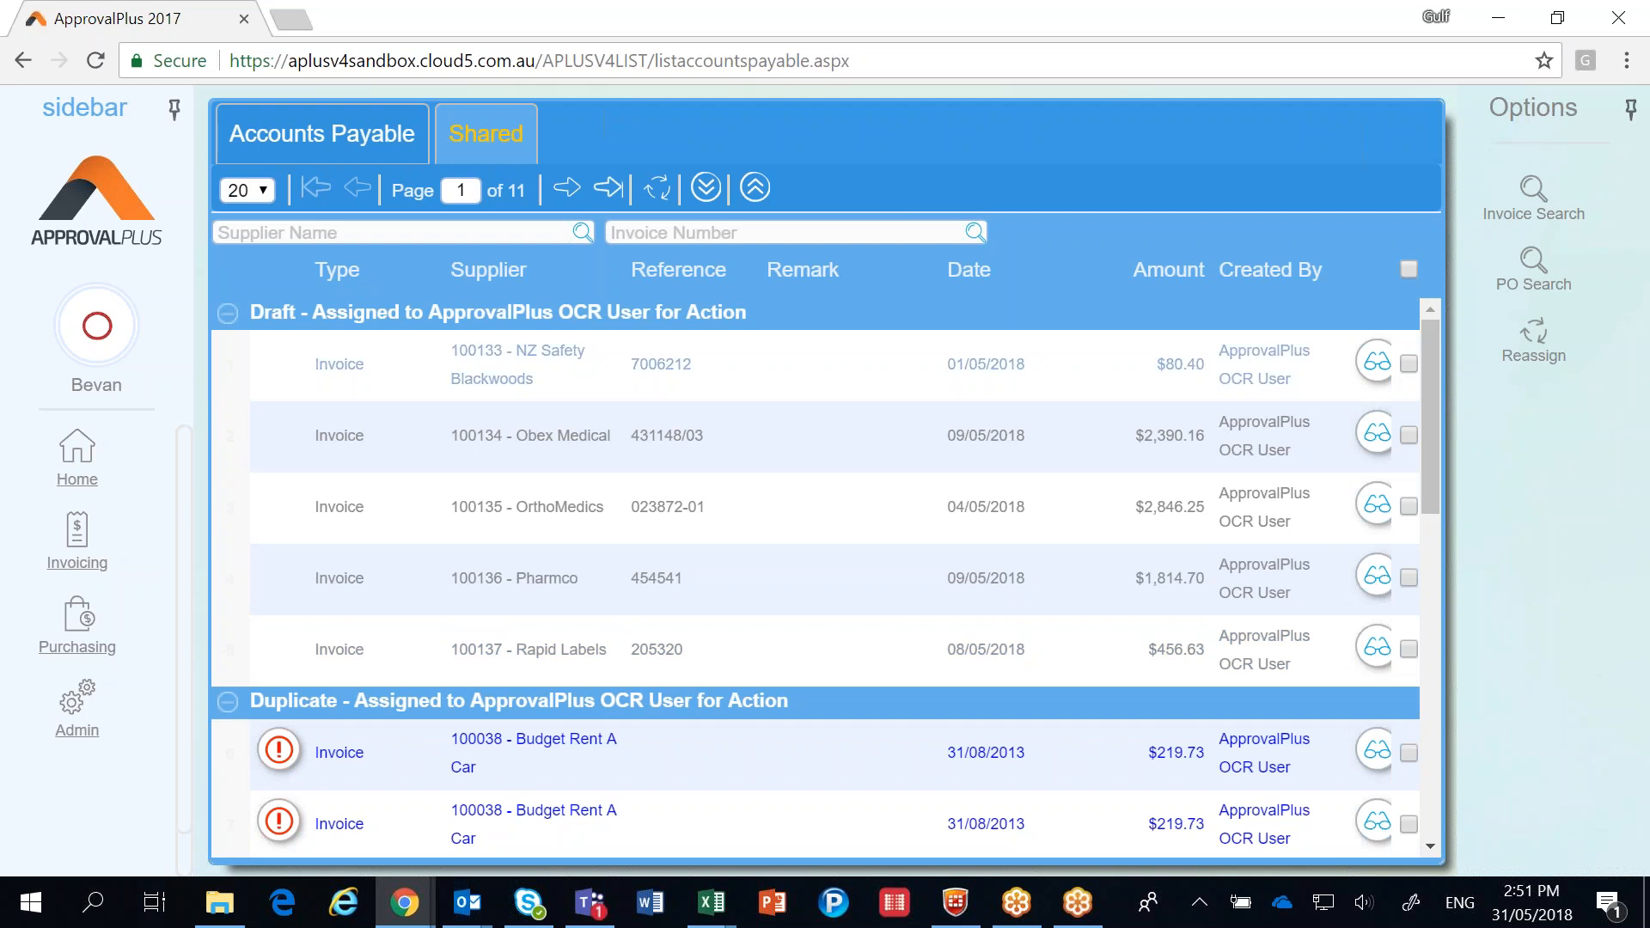
{"action": "left_click", "coordinate": [372, 155]}
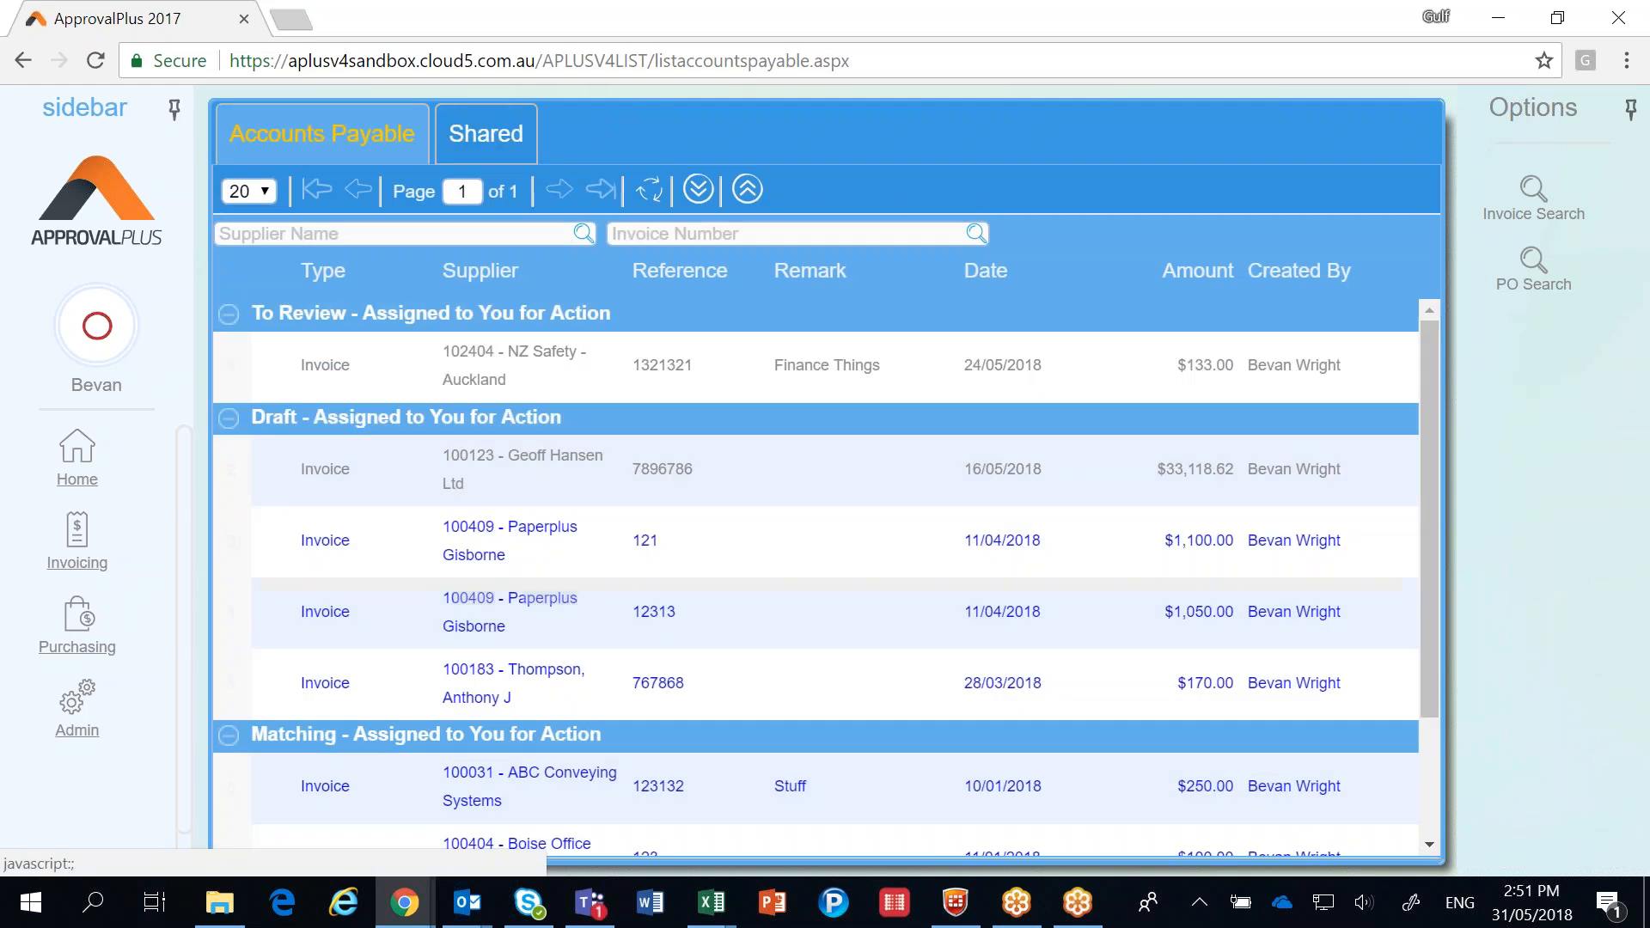
Open the F.B. Hall & Co. Ltd invoice from the dashboard's To Prepare list and open its general ledger line for editing.
{"action": "left_click", "coordinate": [79, 468]}
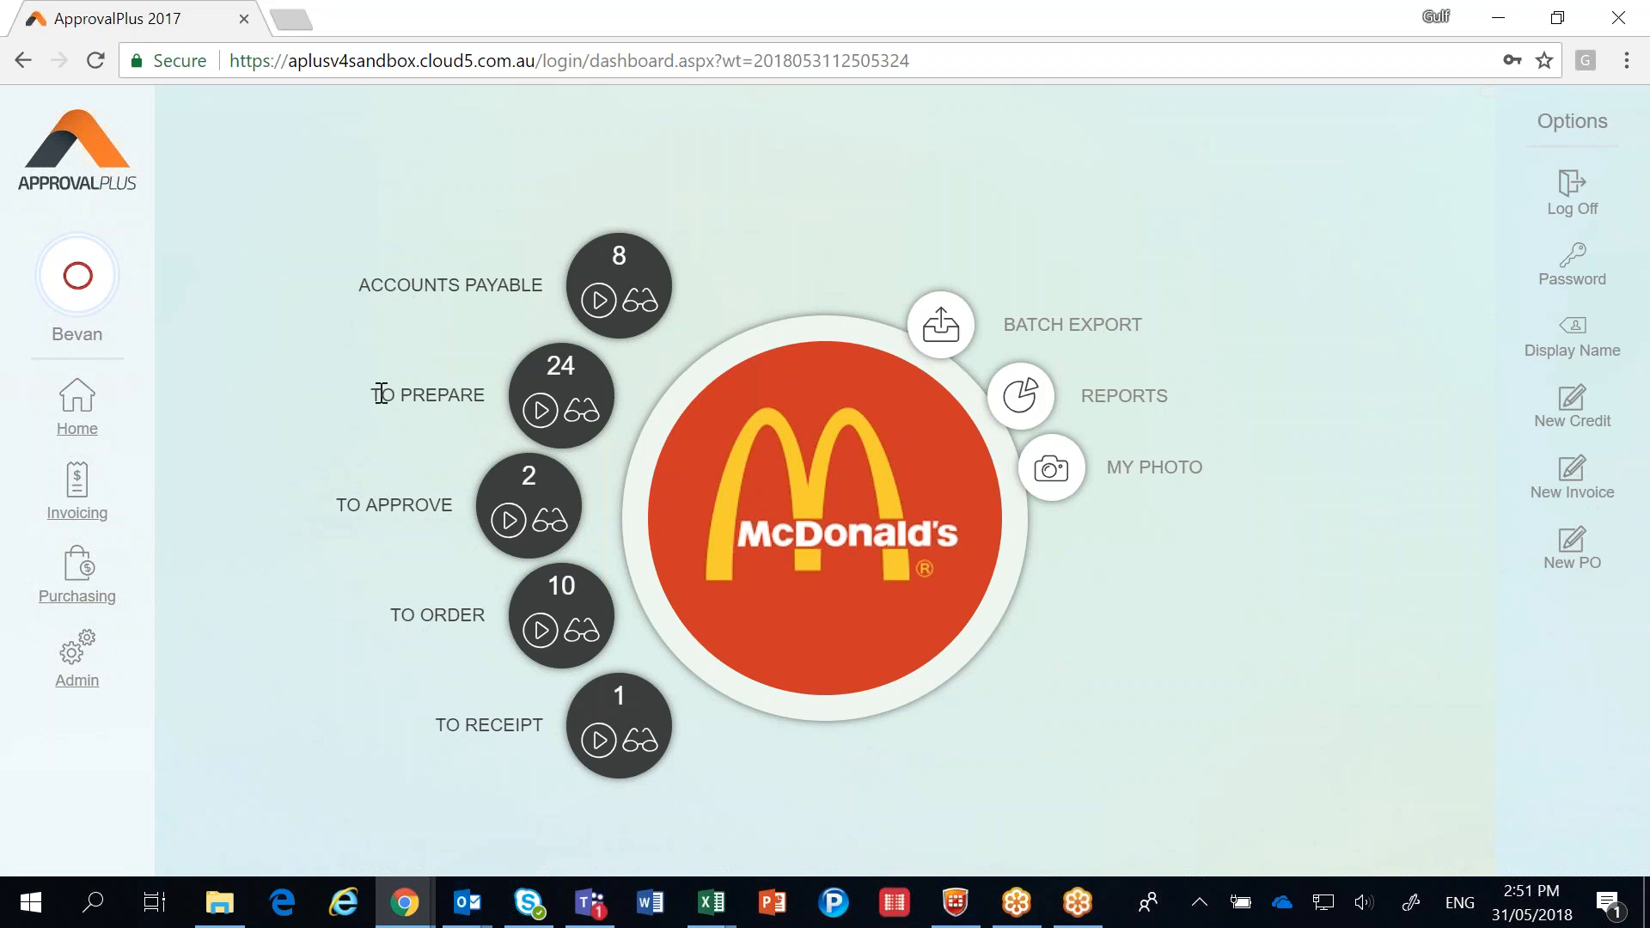
{"action": "left_click", "coordinate": [582, 423]}
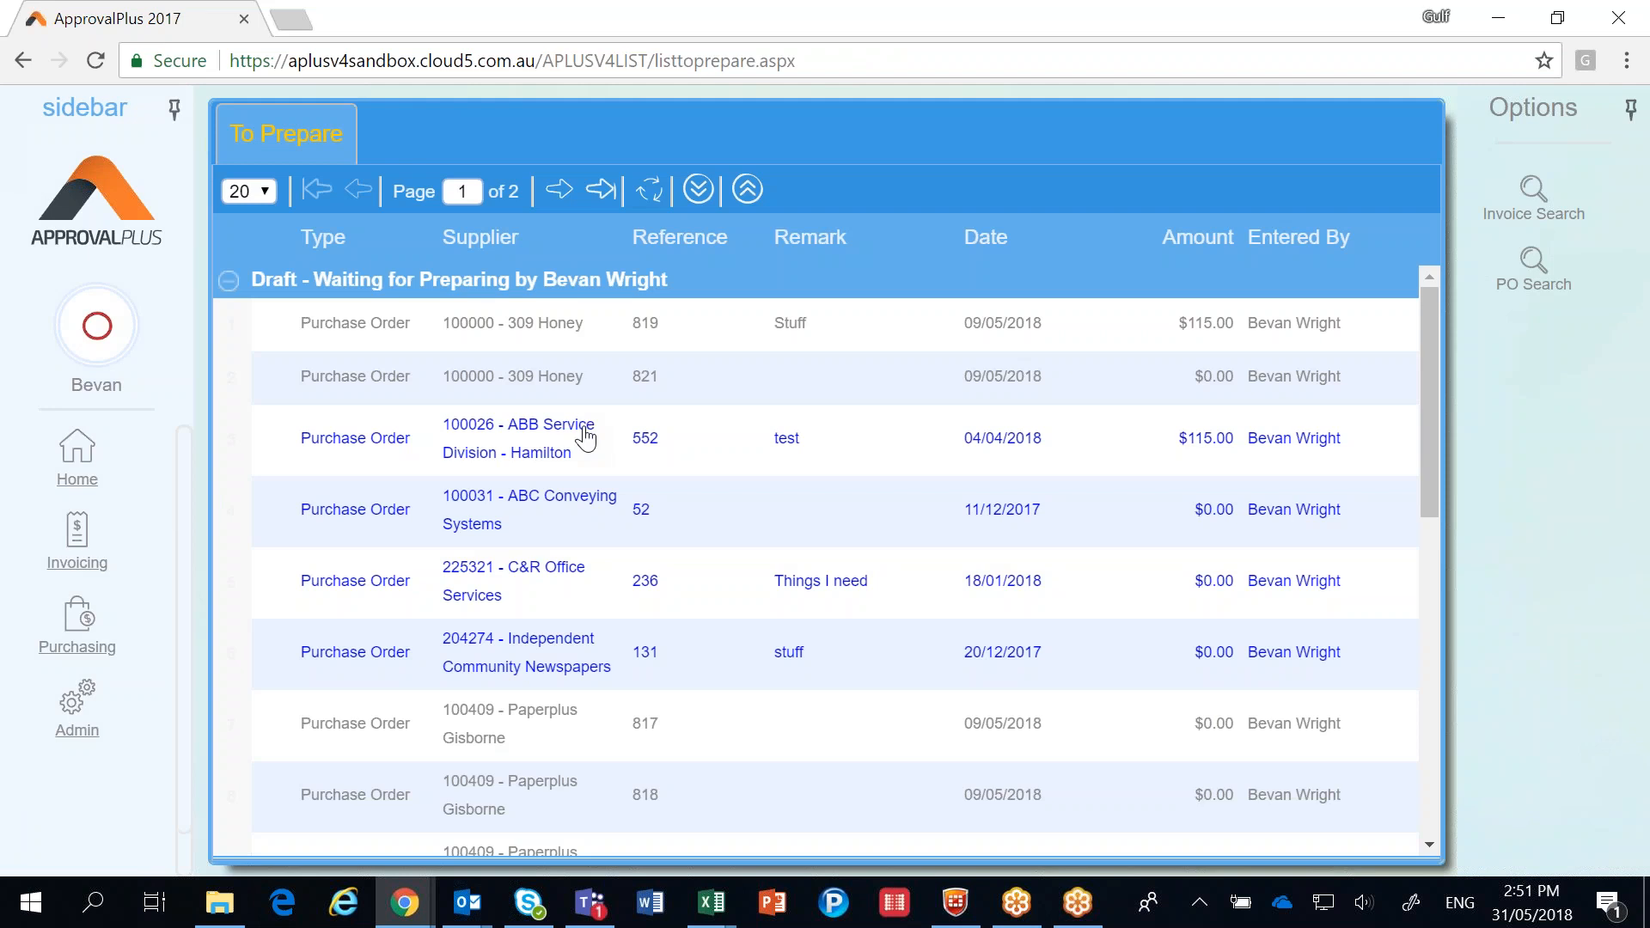
{"action": "scroll", "coordinate": [468, 472], "scroll_direction": "down", "scroll_amount": 9}
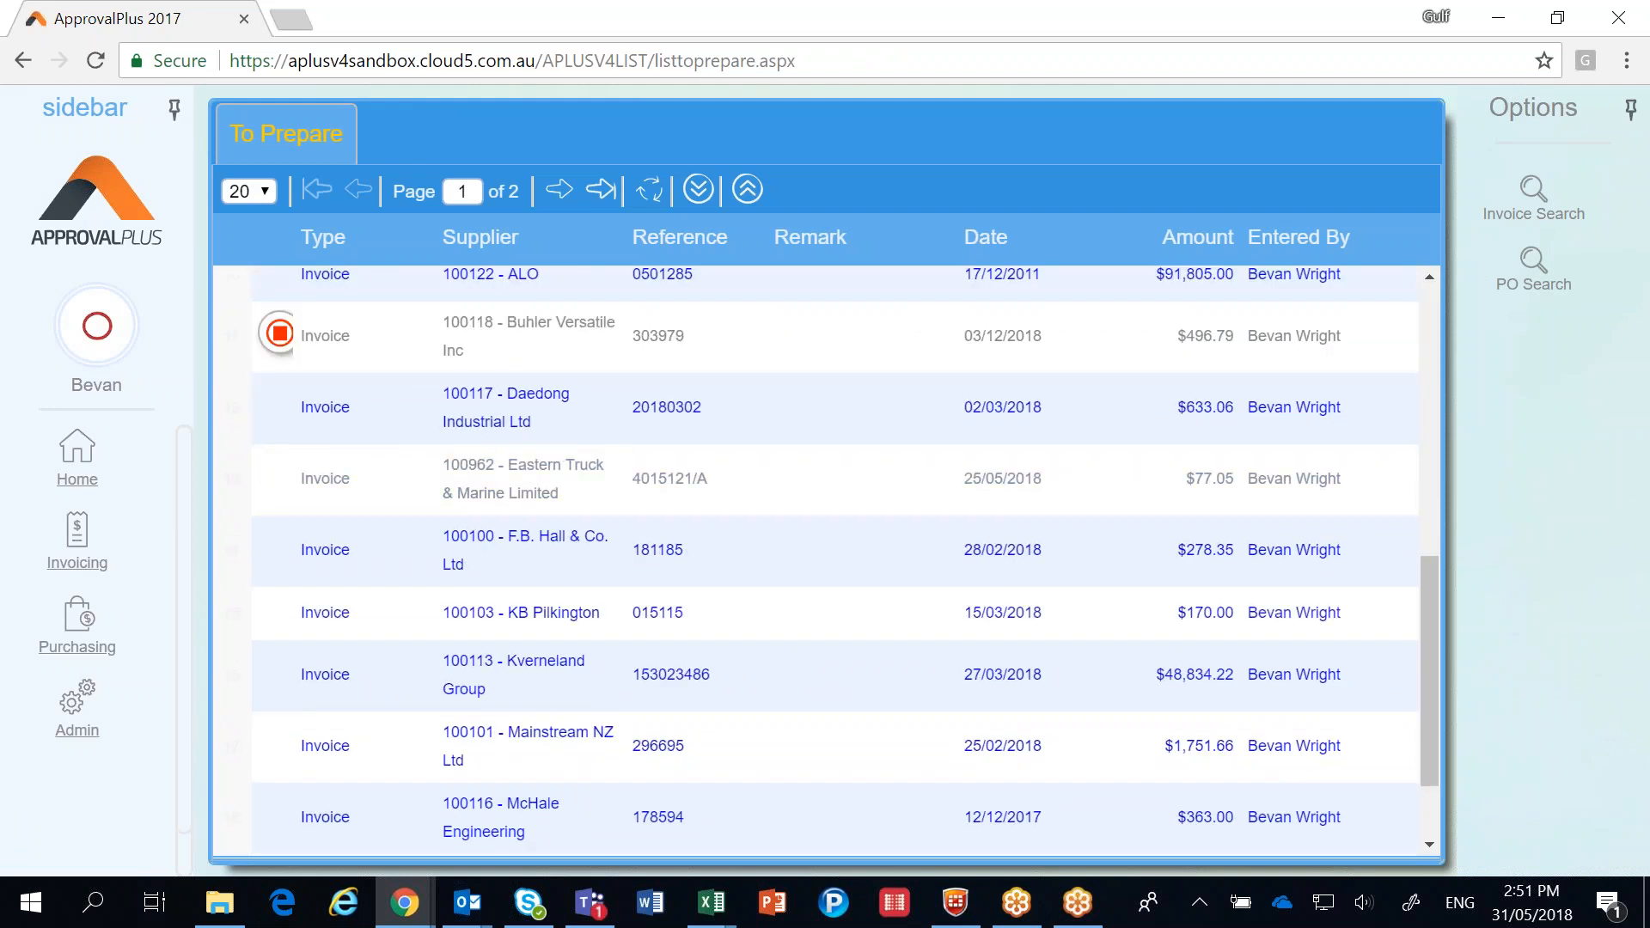
{"action": "left_click", "coordinate": [480, 554]}
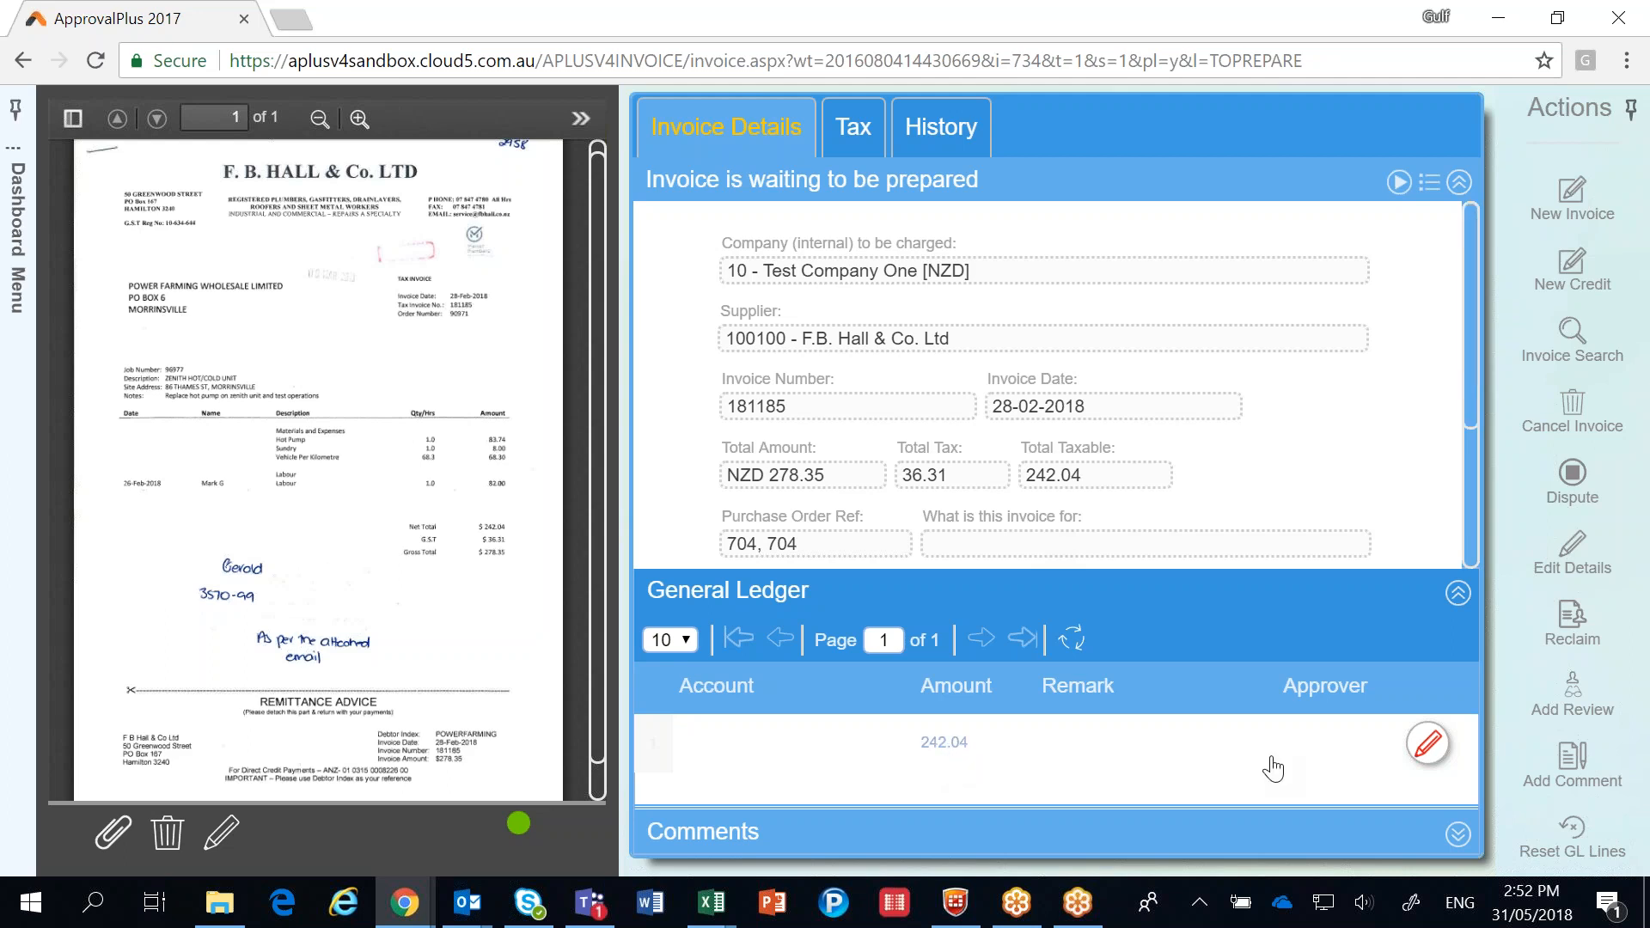
{"action": "left_click", "coordinate": [1425, 748]}
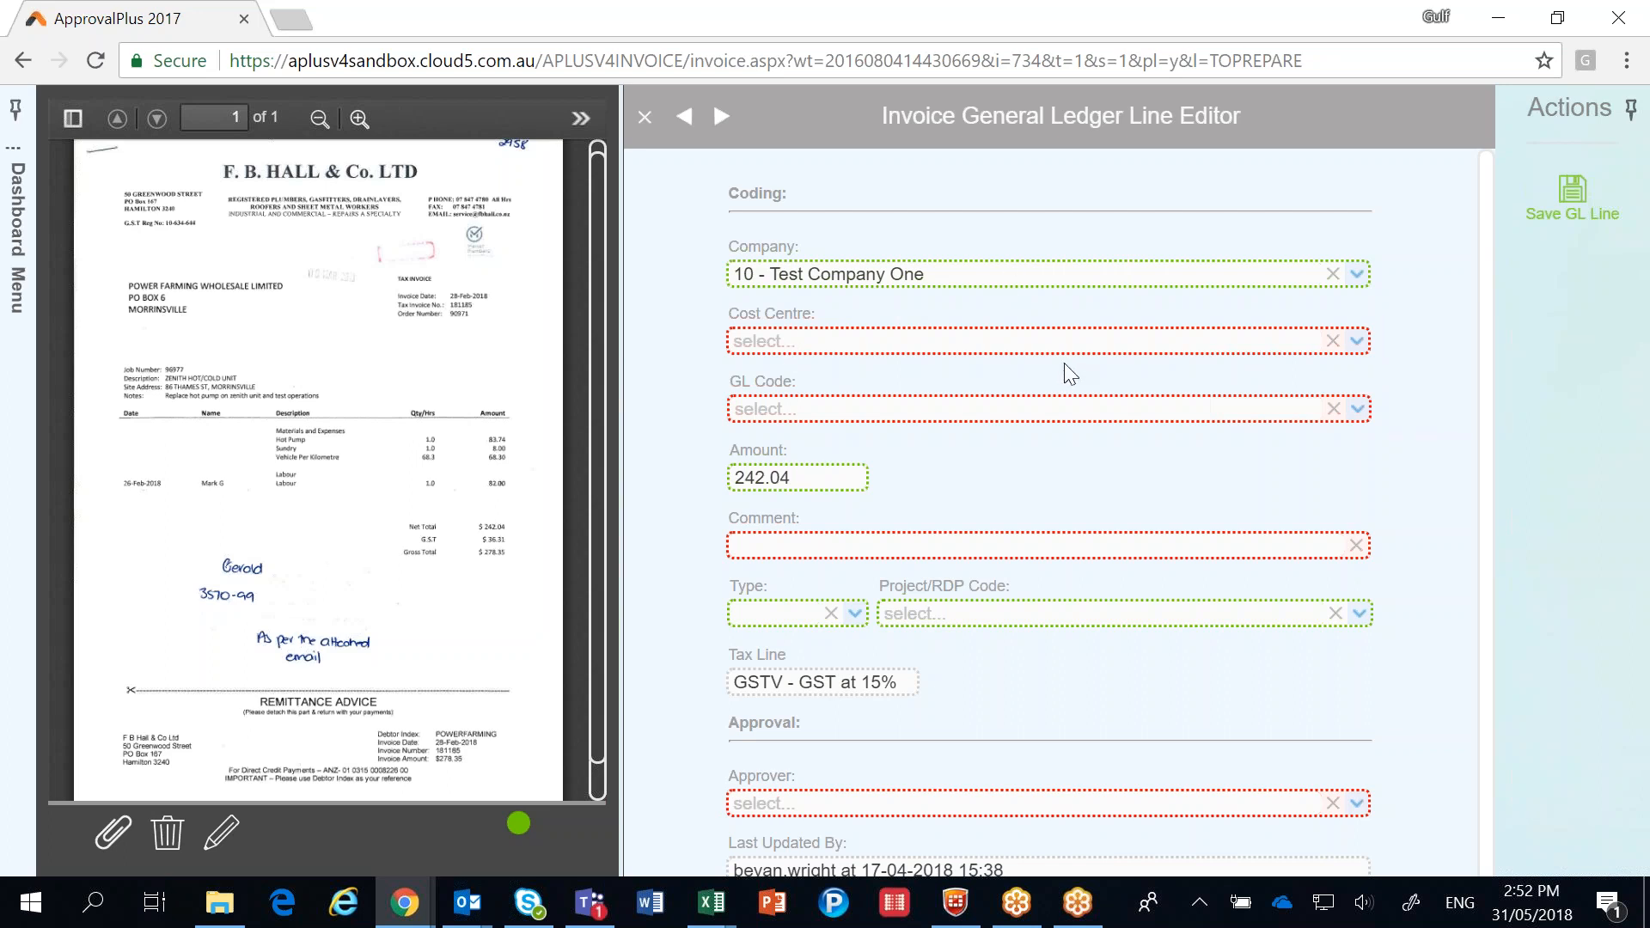
Try the cost centre 10 - Sales Balance Sheet on the ledger line and clear it again.
{"action": "left_click", "coordinate": [974, 341]}
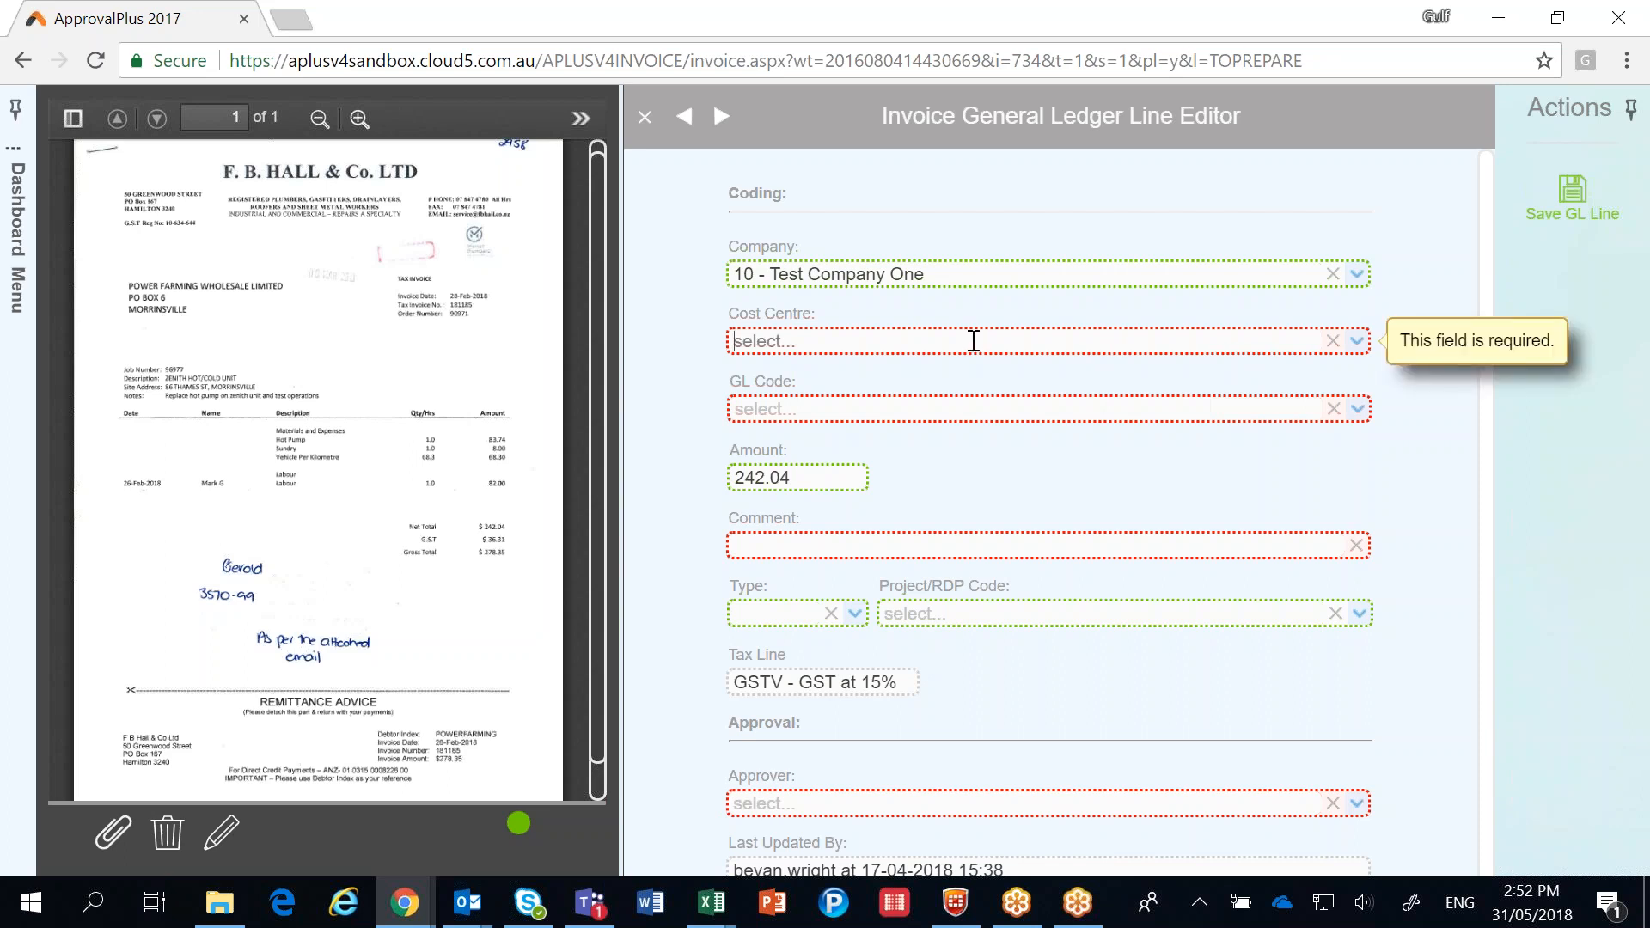
{"action": "type", "text": "10"}
{"action": "key", "text": "Return"}
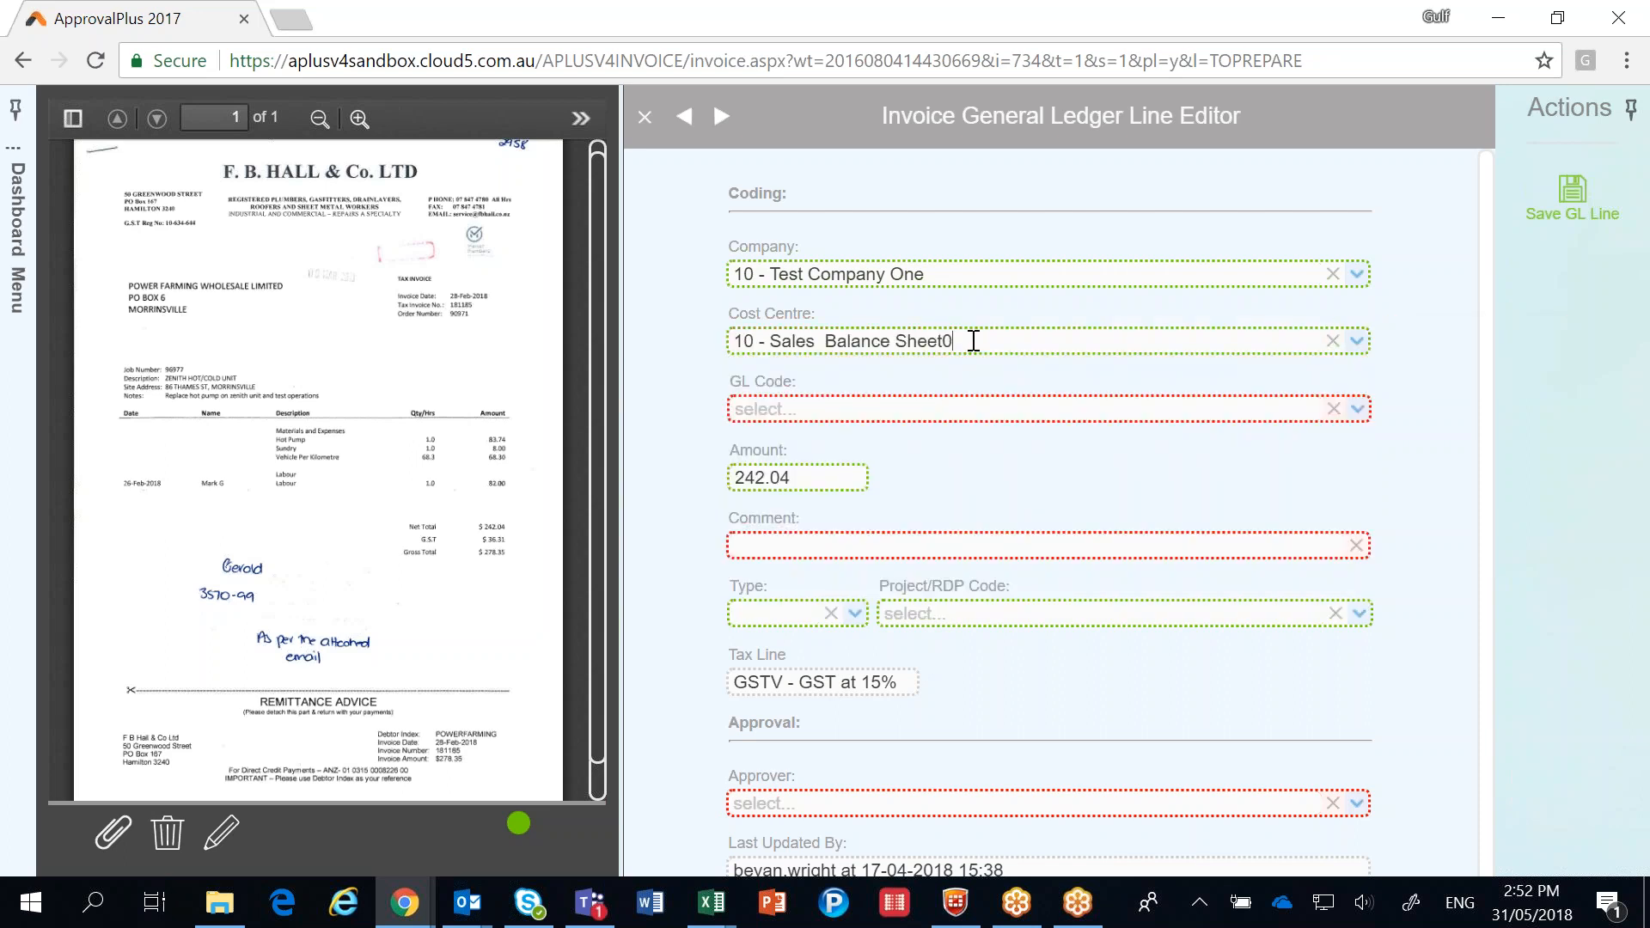
{"action": "left_click", "coordinate": [1333, 342]}
{"action": "left_click", "coordinate": [1359, 343]}
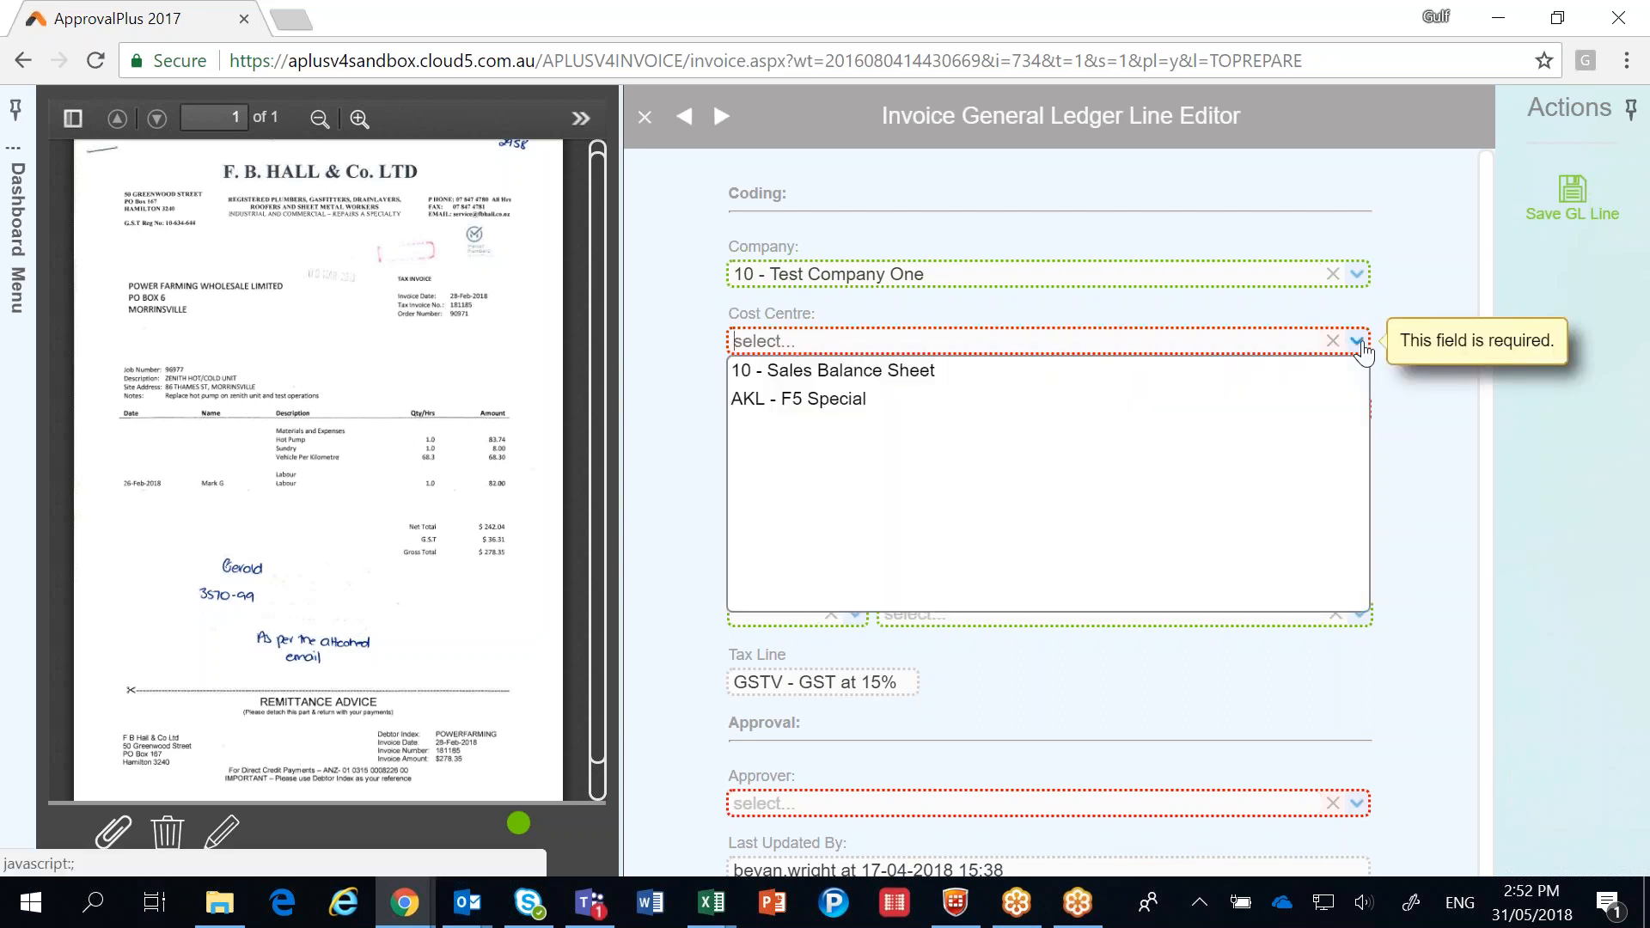
{"action": "left_click", "coordinate": [1032, 371]}
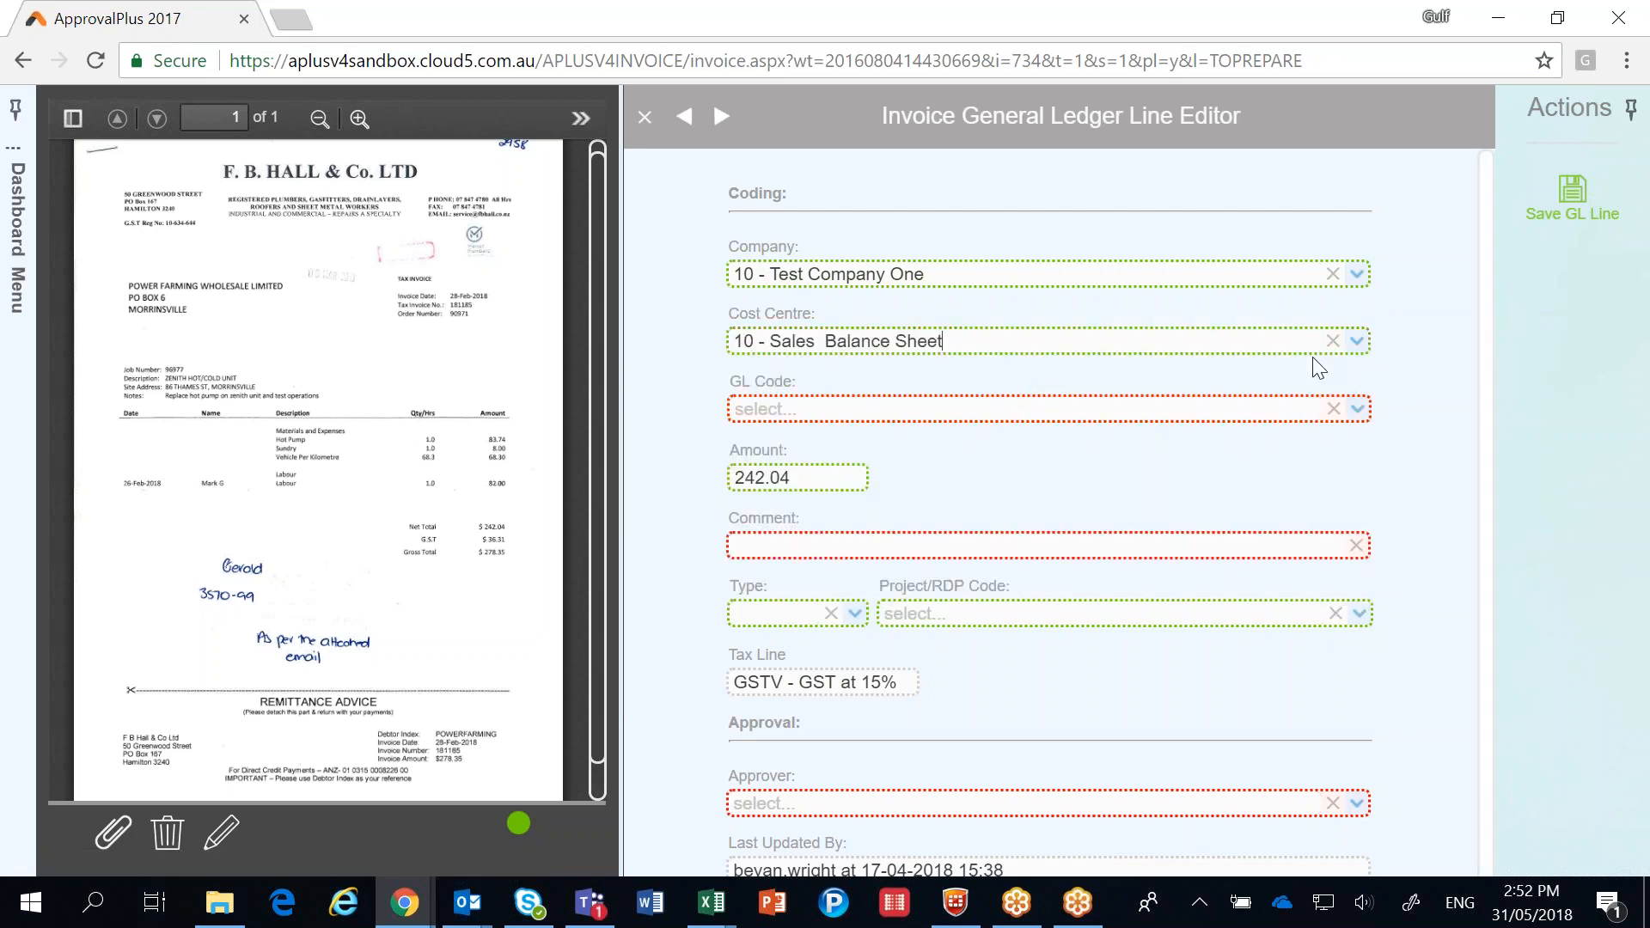
{"action": "left_click", "coordinate": [1335, 343]}
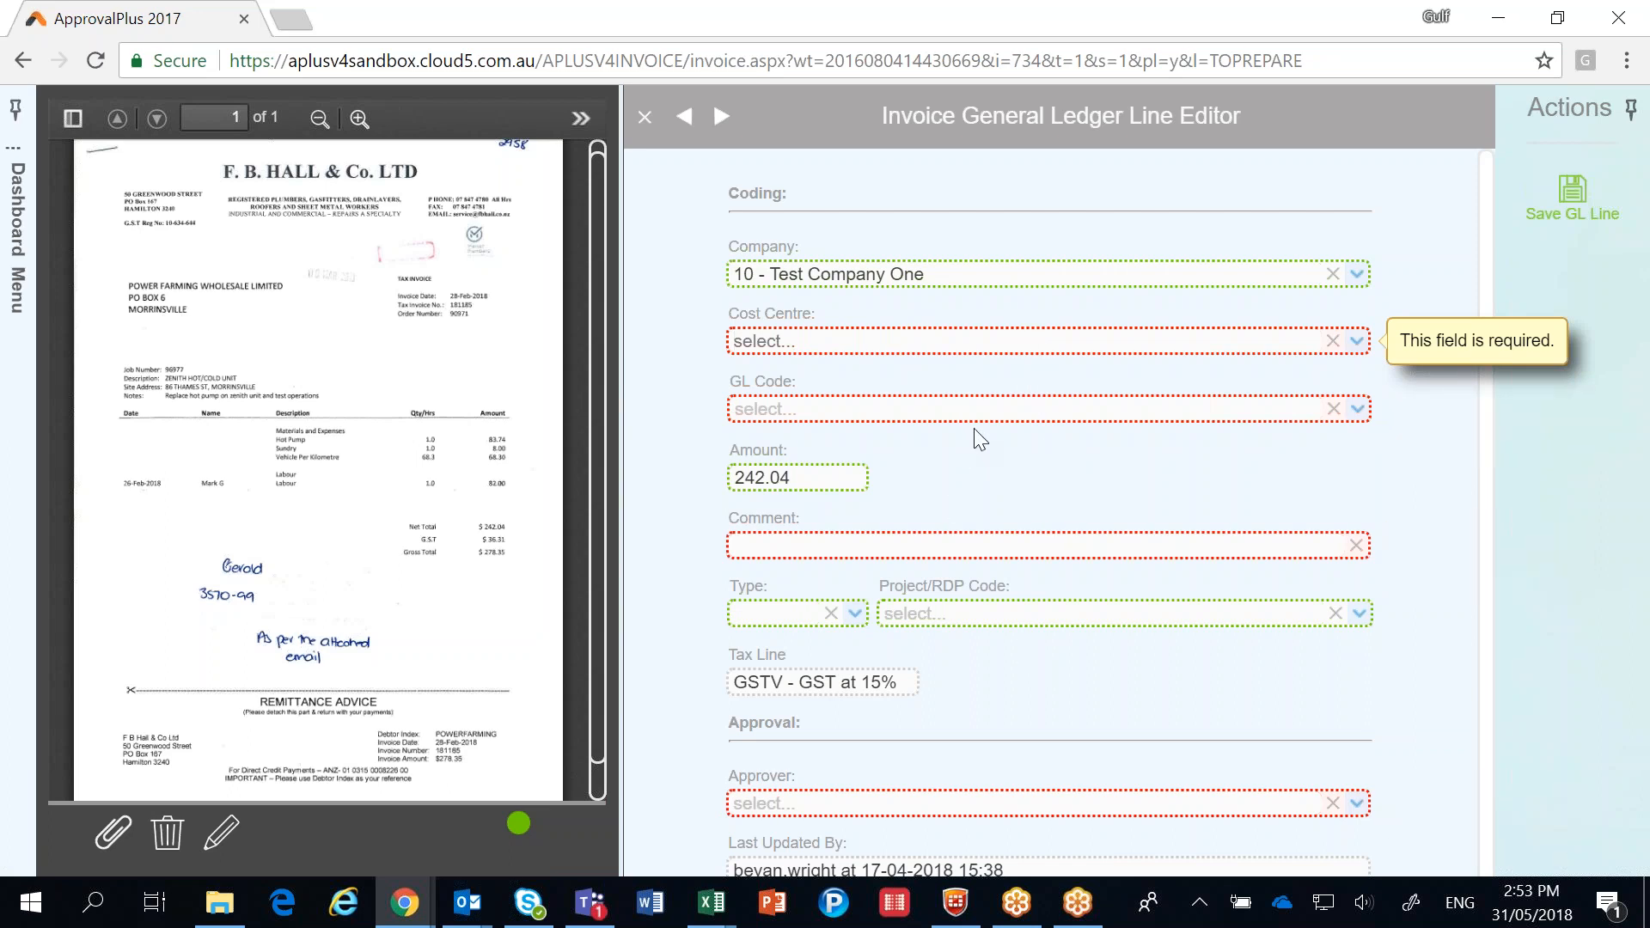
Code the ledger line to company 10 - Test Company One, cost centre AKL - F5 Special and GL code 1002 - books (HR).
{"action": "left_click", "coordinate": [1333, 275]}
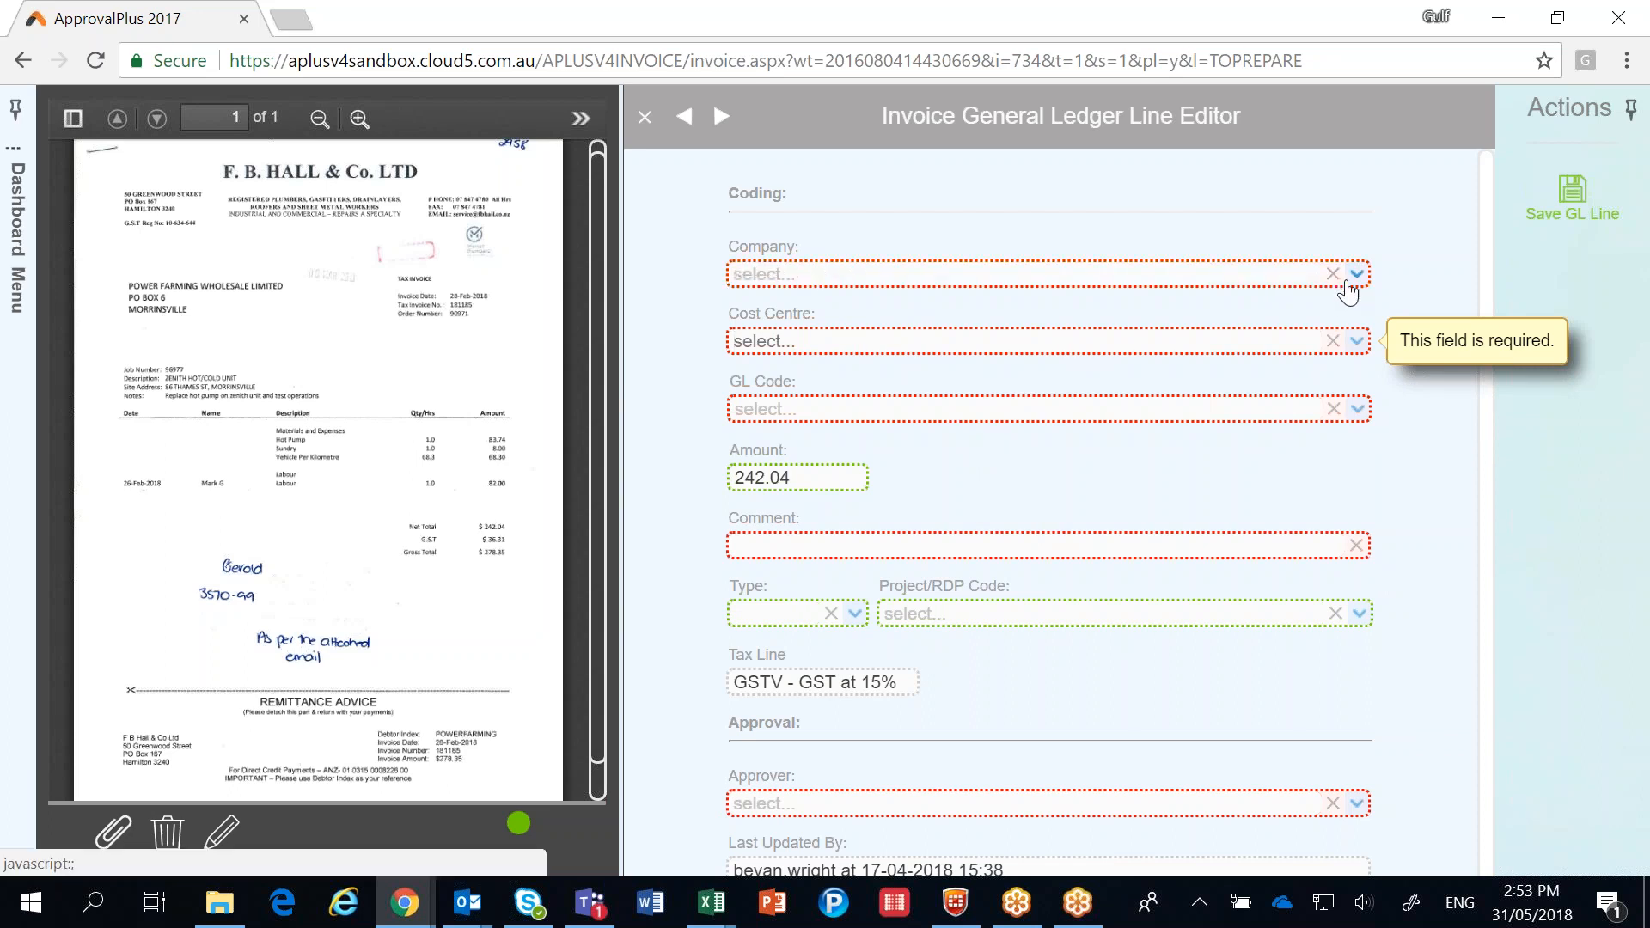
{"action": "left_click", "coordinate": [1353, 277]}
{"action": "left_click", "coordinate": [846, 302]}
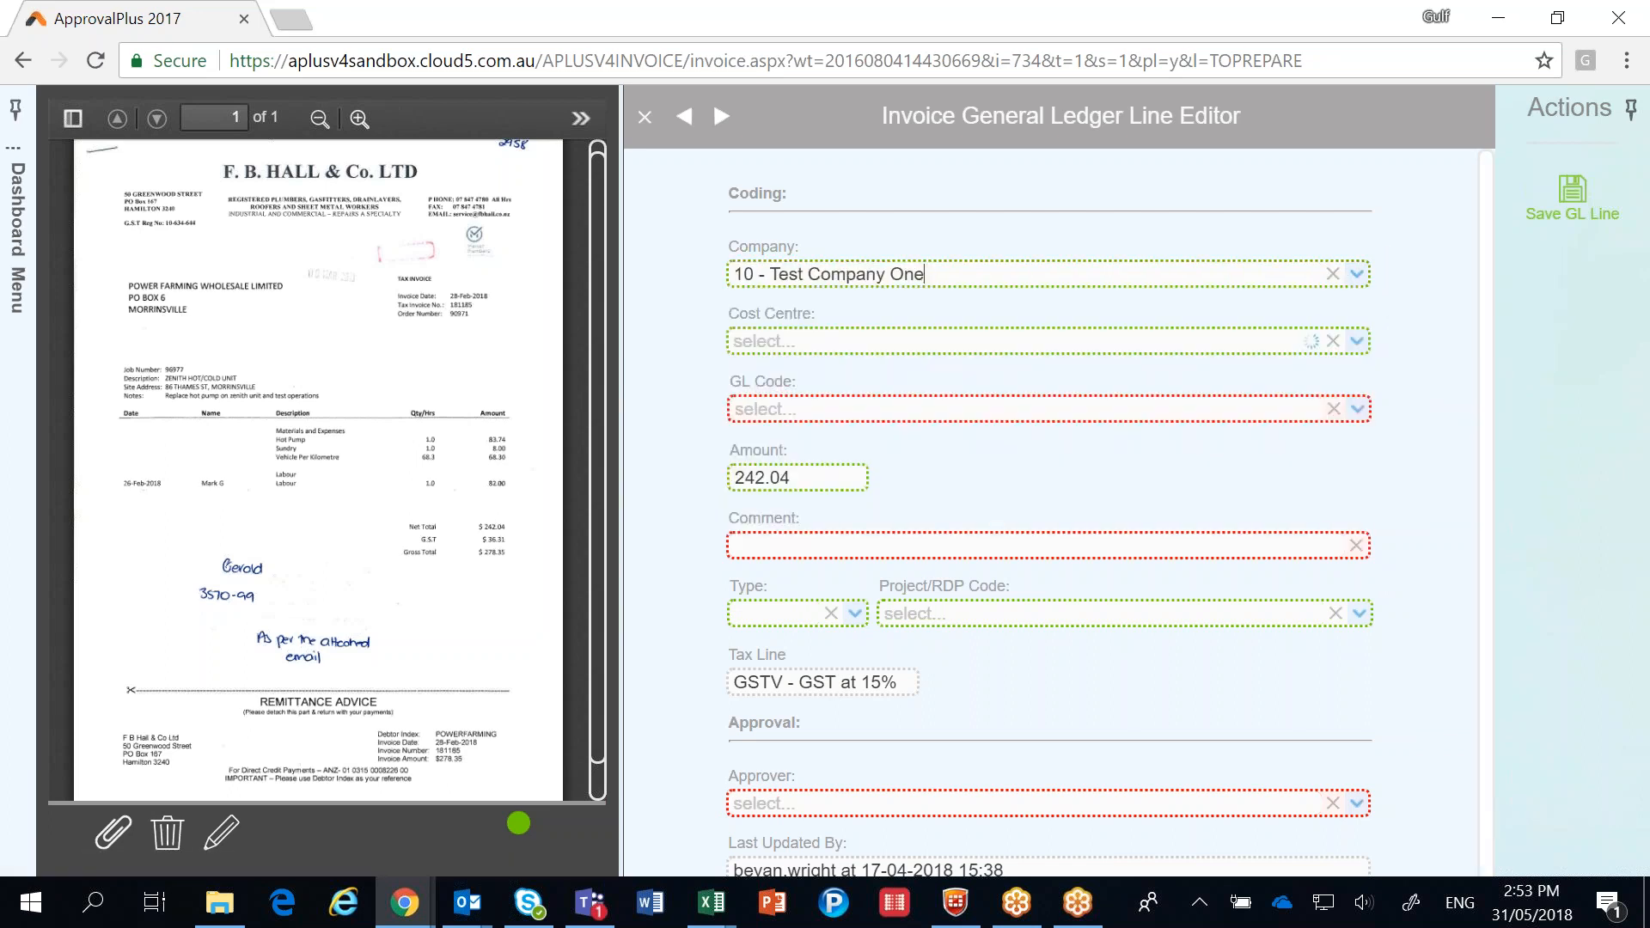
{"action": "left_click", "coordinate": [1357, 342]}
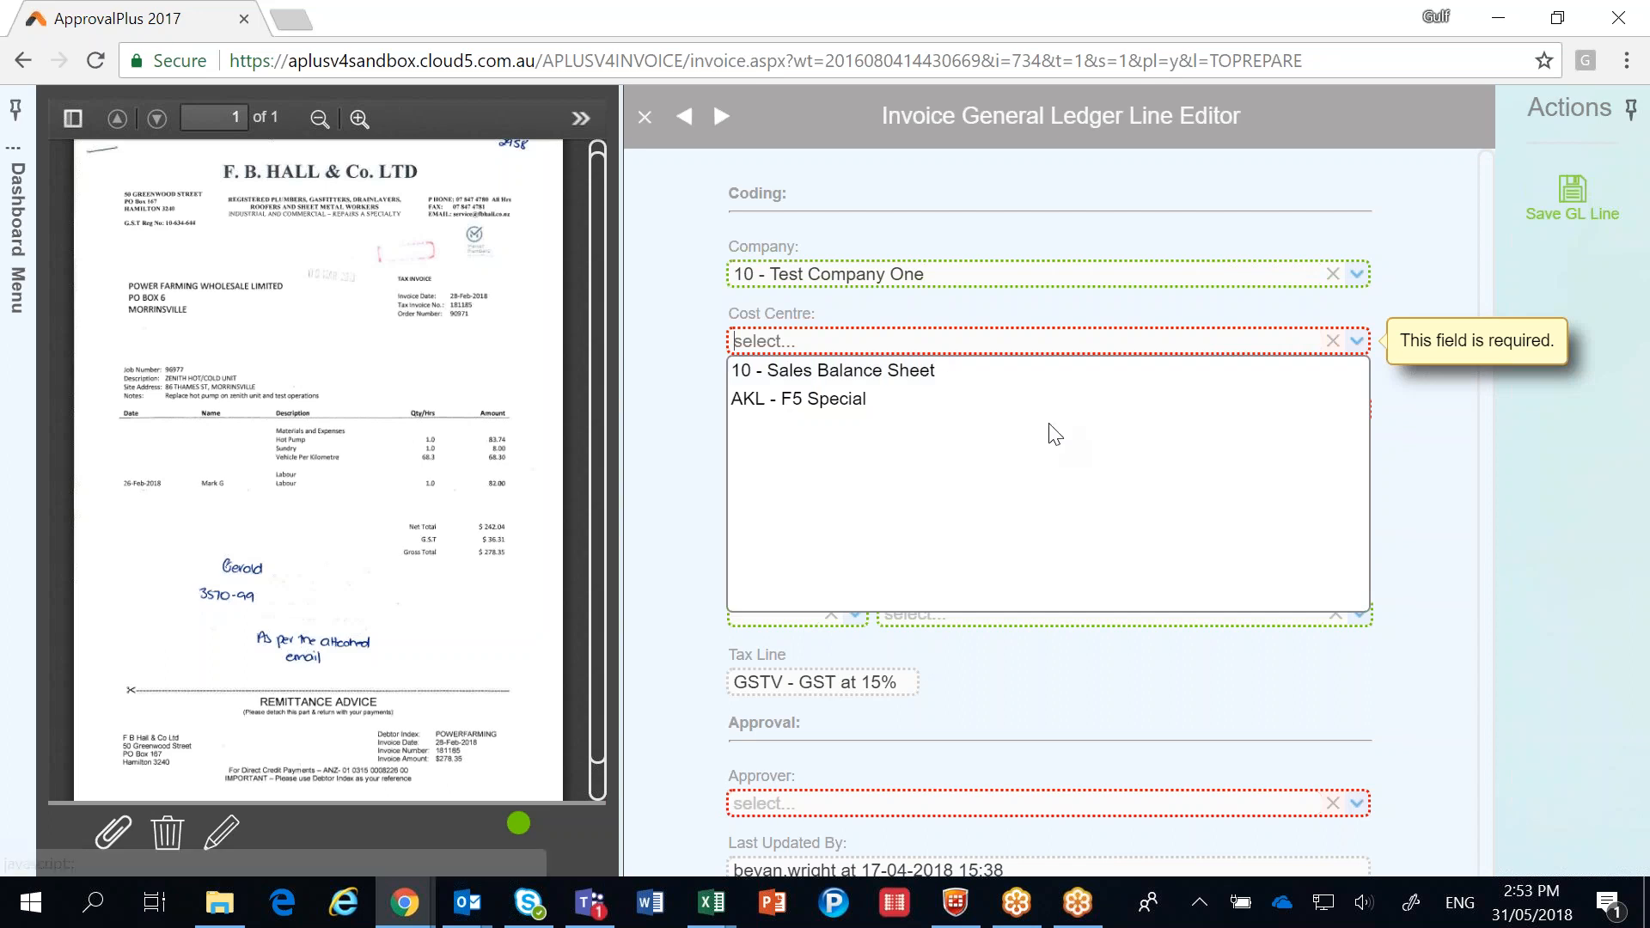
{"action": "left_click", "coordinate": [1004, 406]}
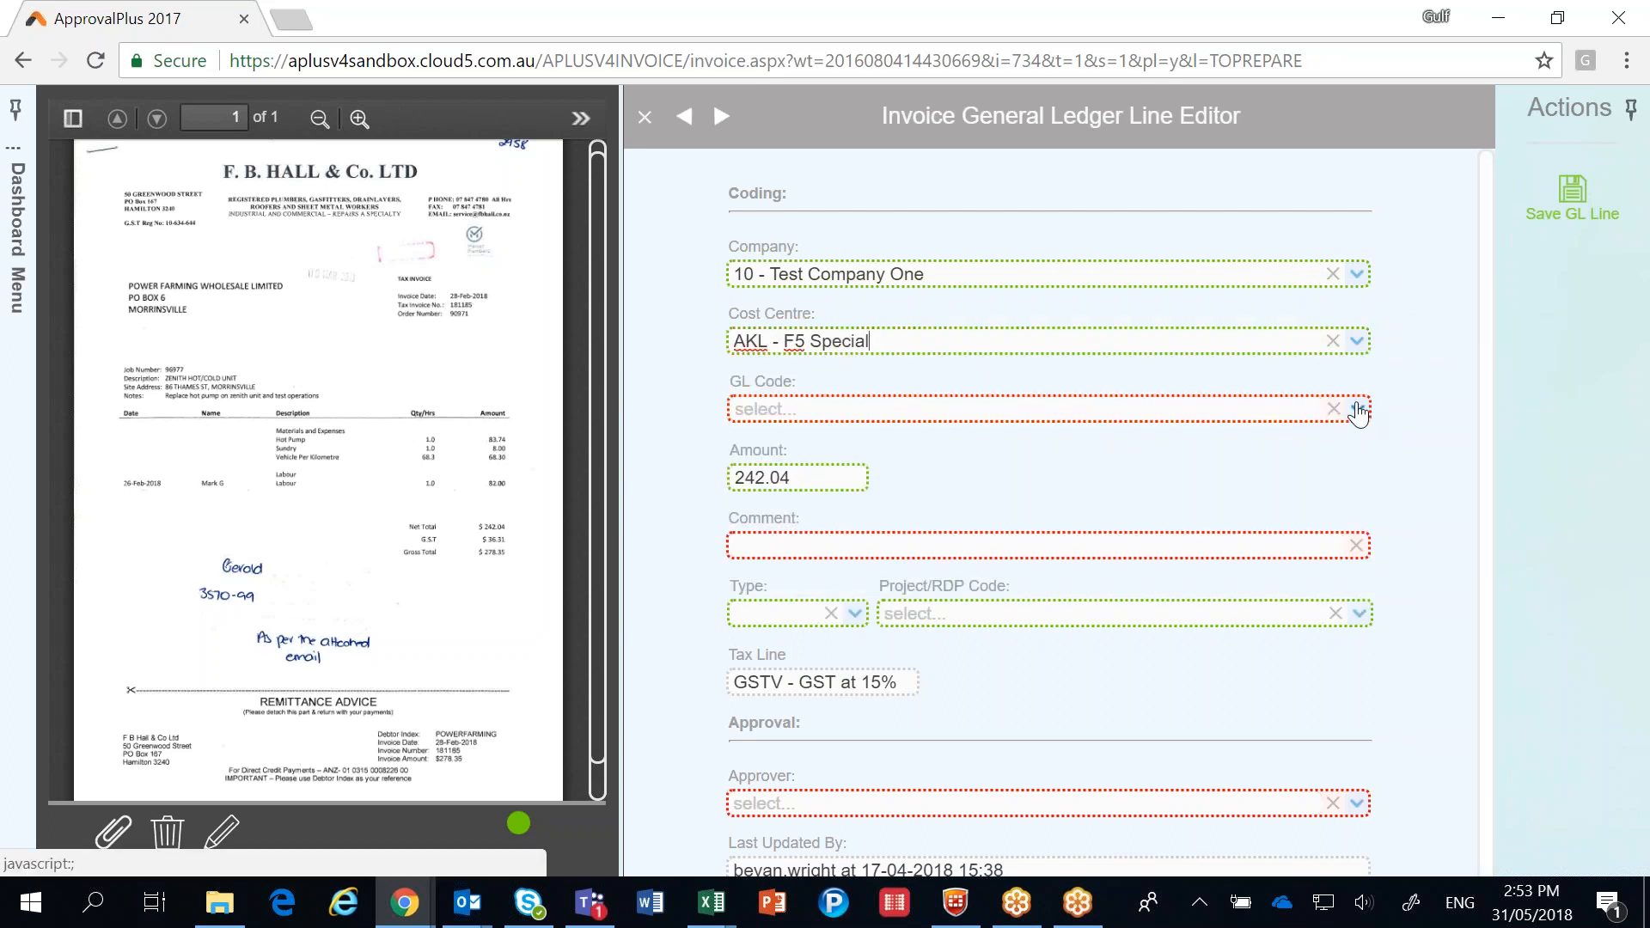
{"action": "left_click", "coordinate": [1356, 410]}
{"action": "left_click", "coordinate": [921, 492]}
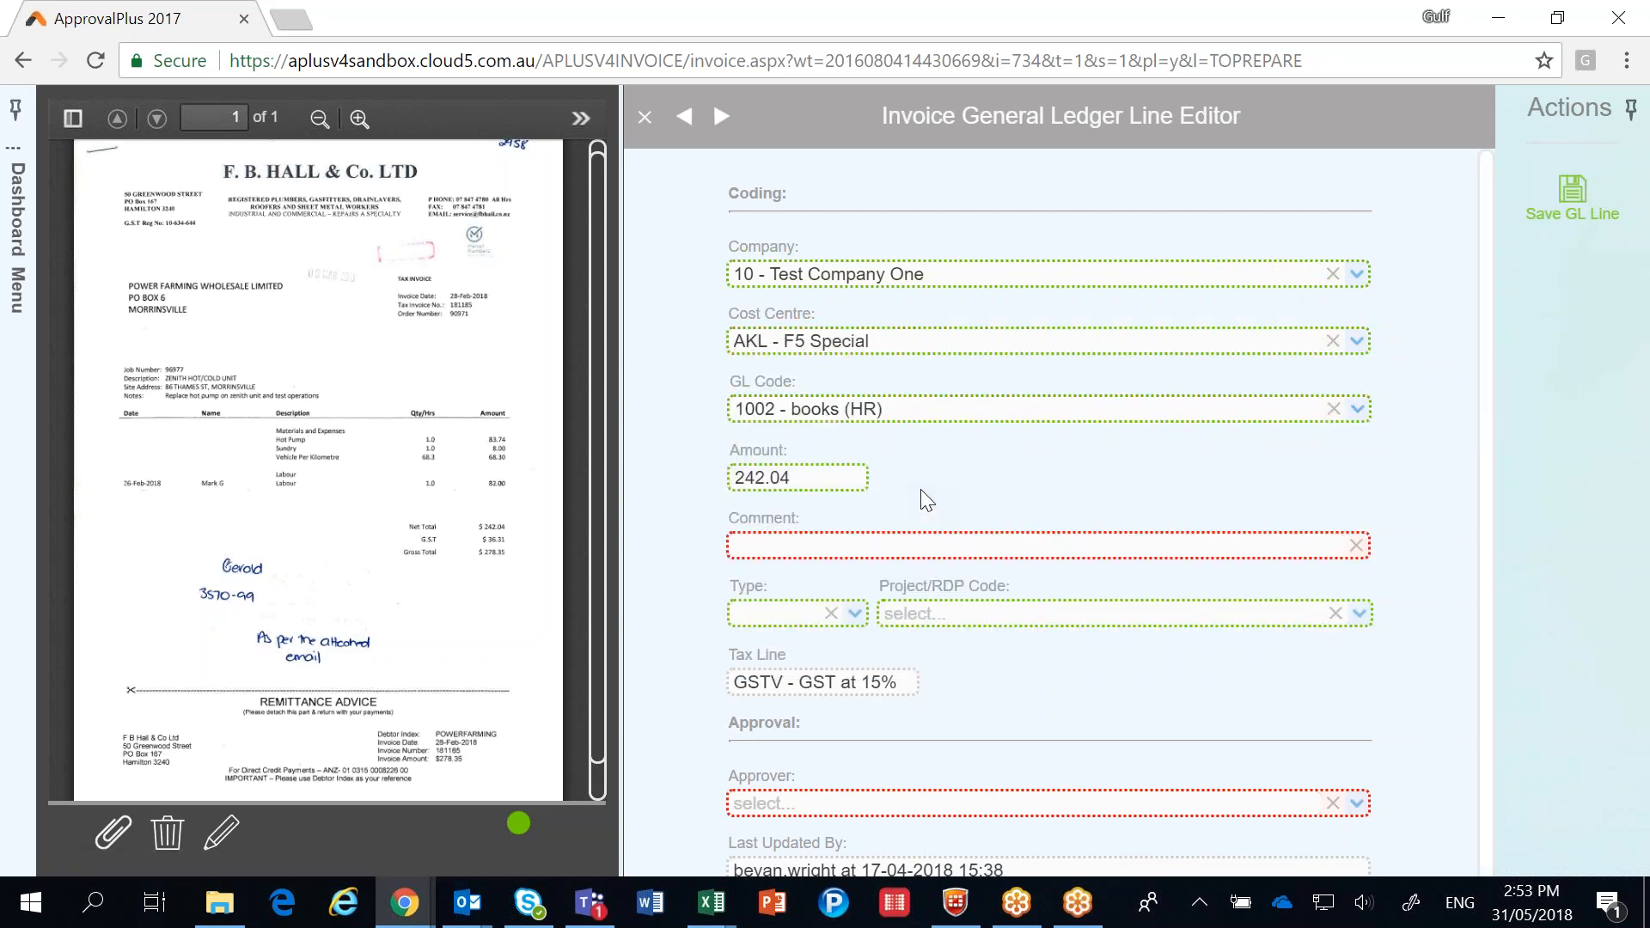
Save the ledger line as a draft without a comment or approver, and reopen it briefly to check its coding.
{"action": "left_click", "coordinate": [867, 545]}
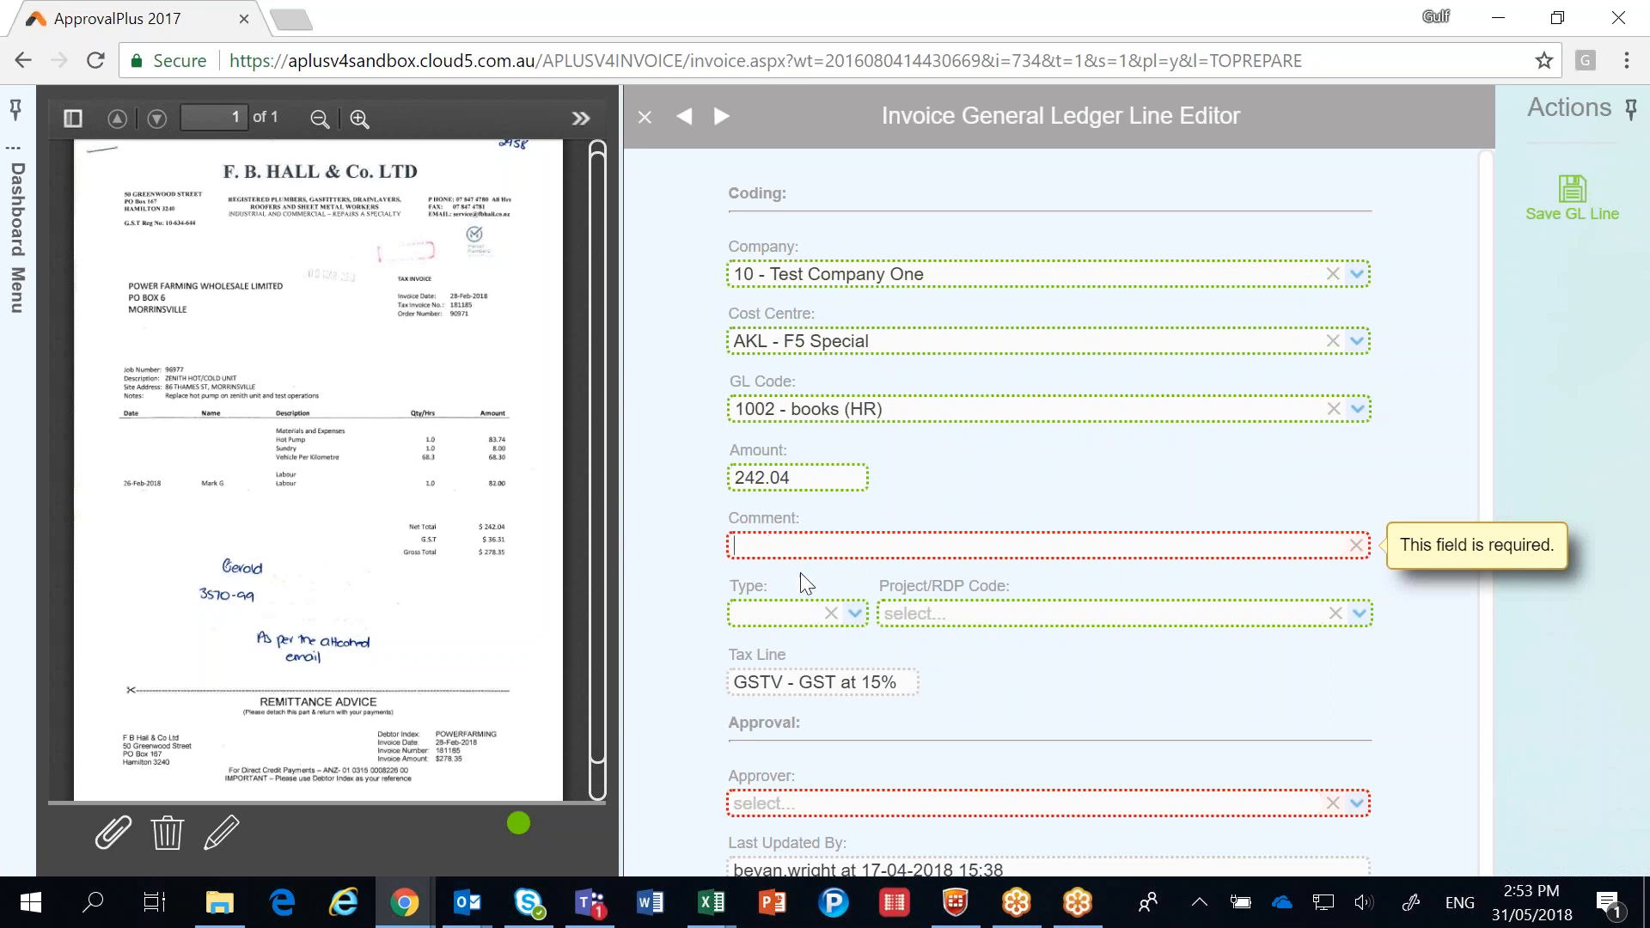
{"action": "mouse_move", "coordinate": [858, 808]}
{"action": "left_click", "coordinate": [1571, 194]}
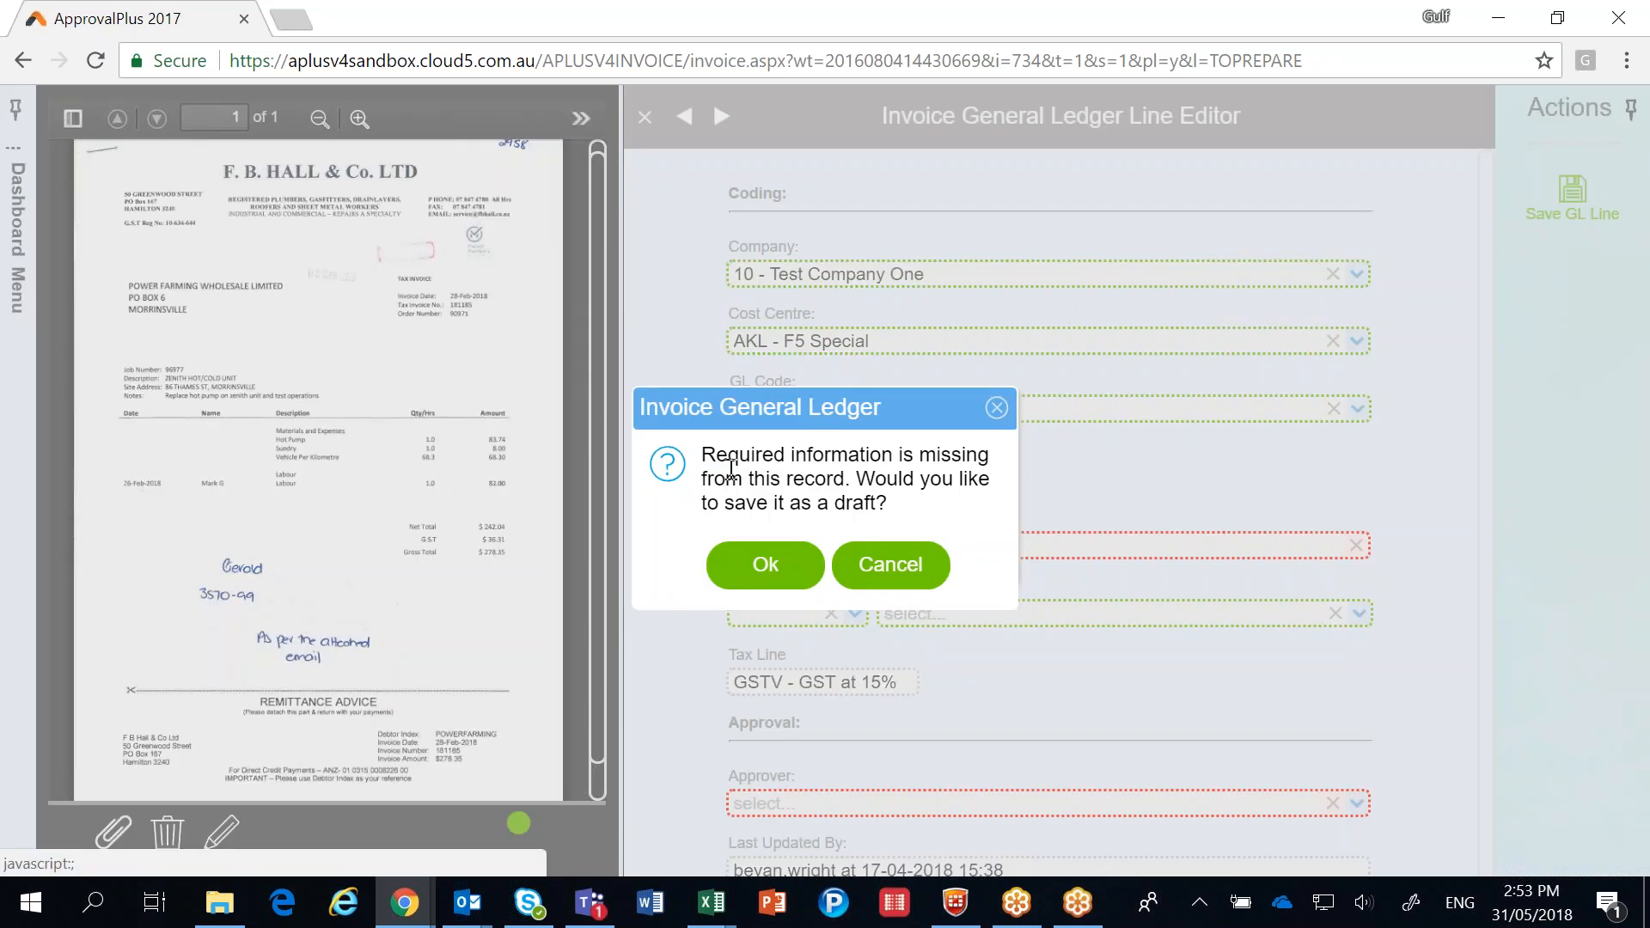
{"action": "left_click", "coordinate": [761, 564]}
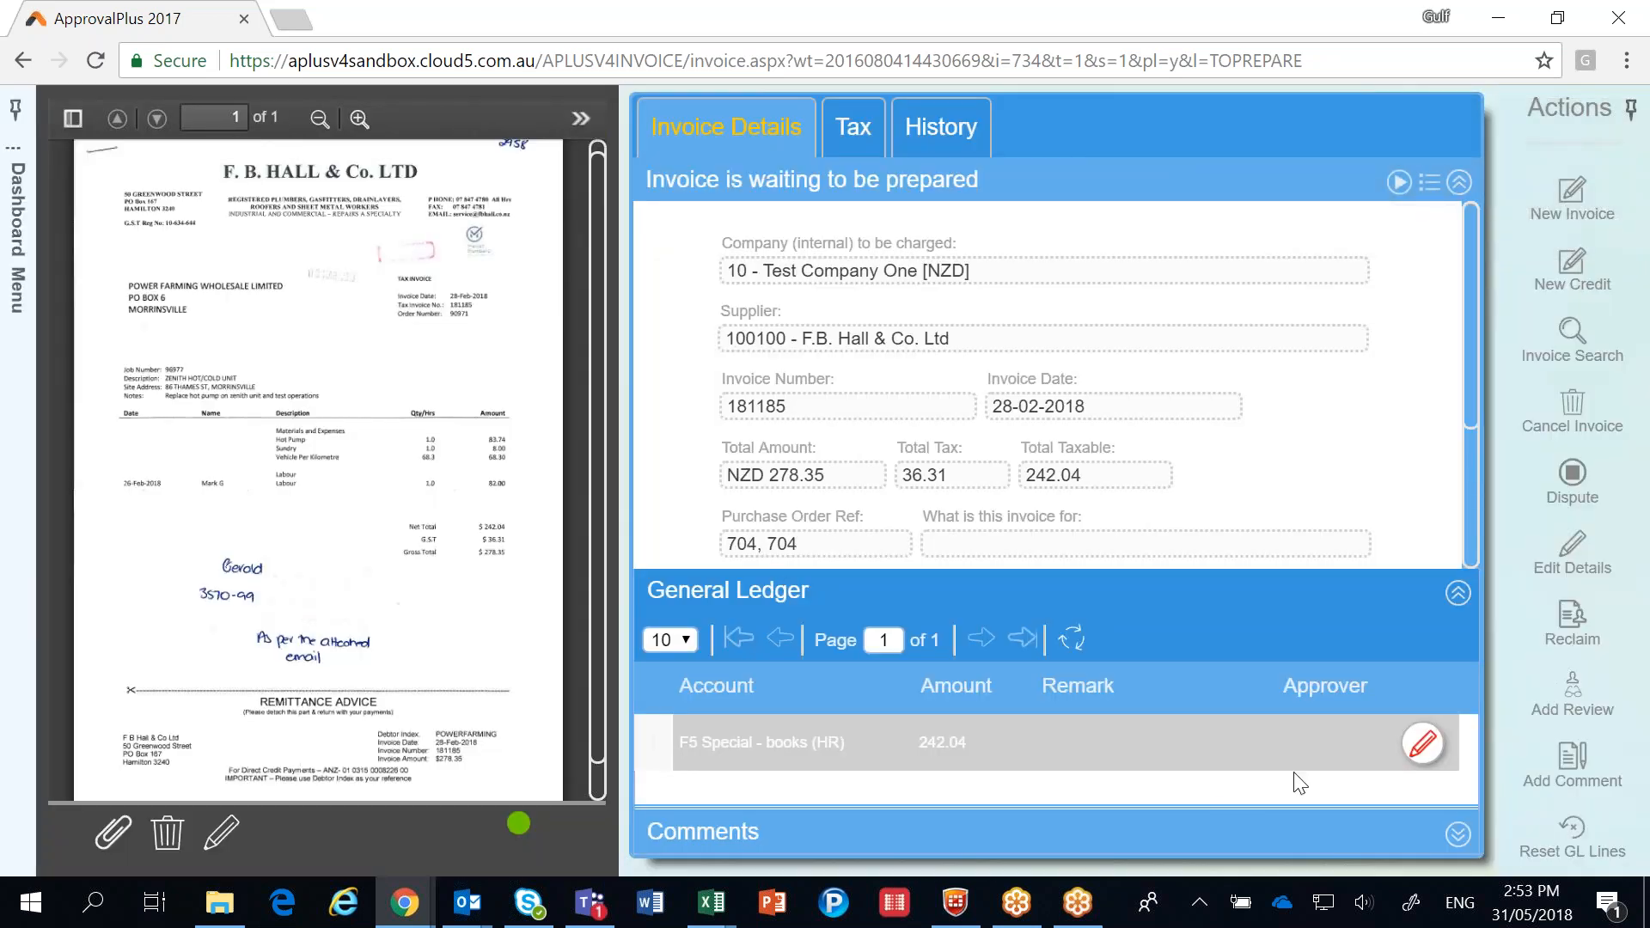
{"action": "left_click", "coordinate": [1423, 744]}
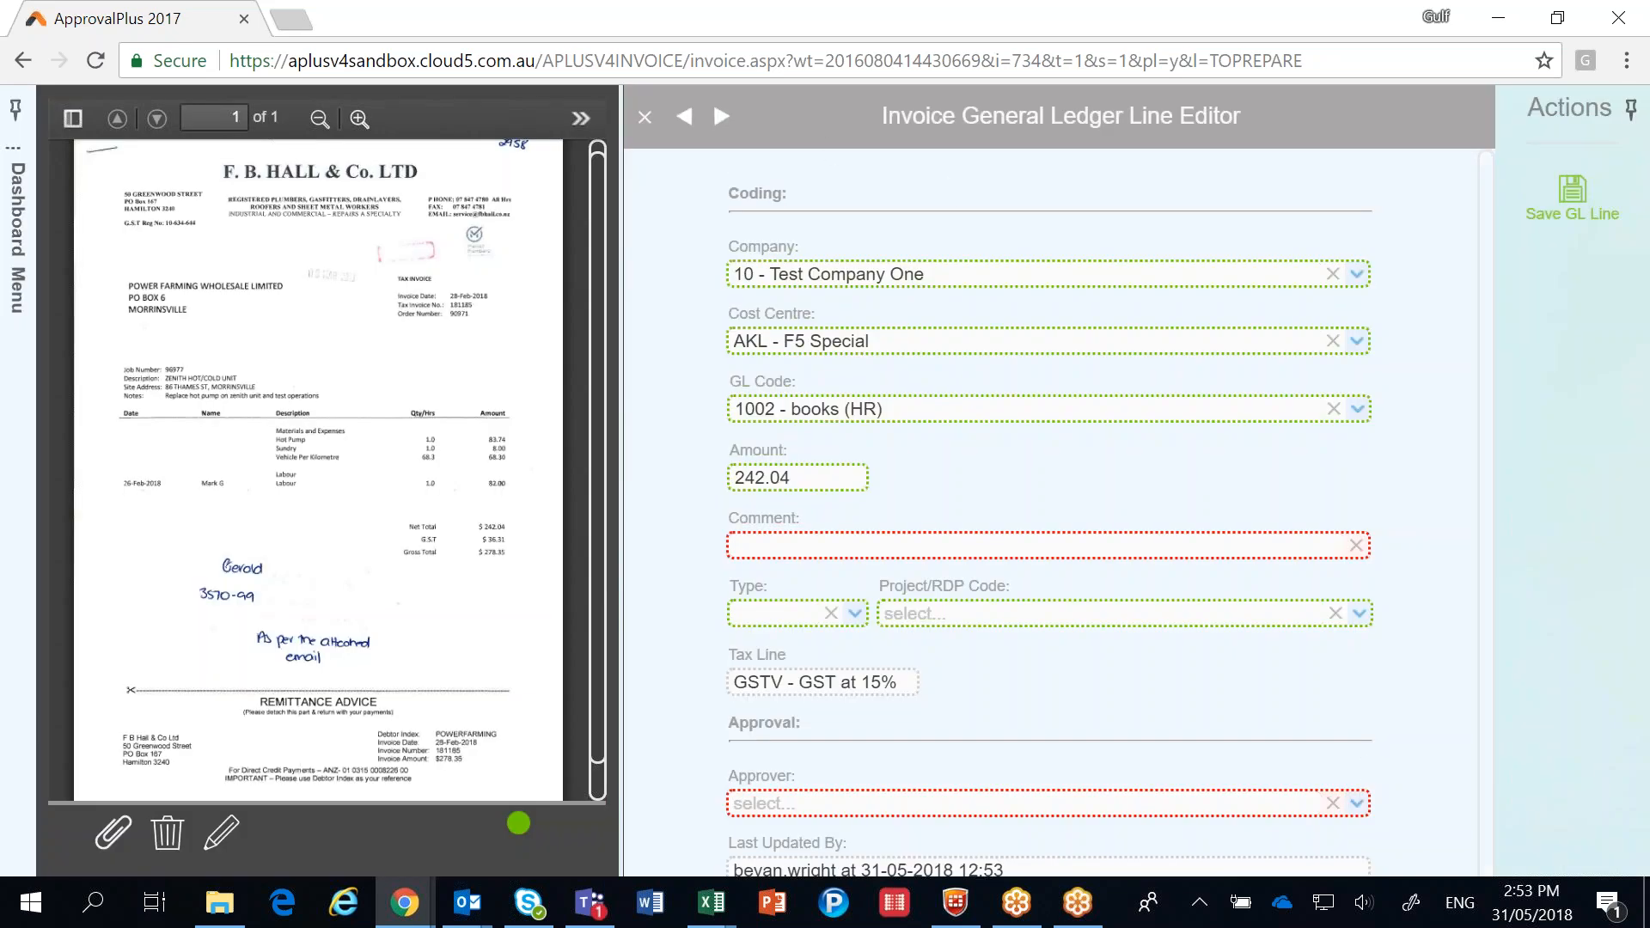
{"action": "left_click", "coordinate": [645, 118]}
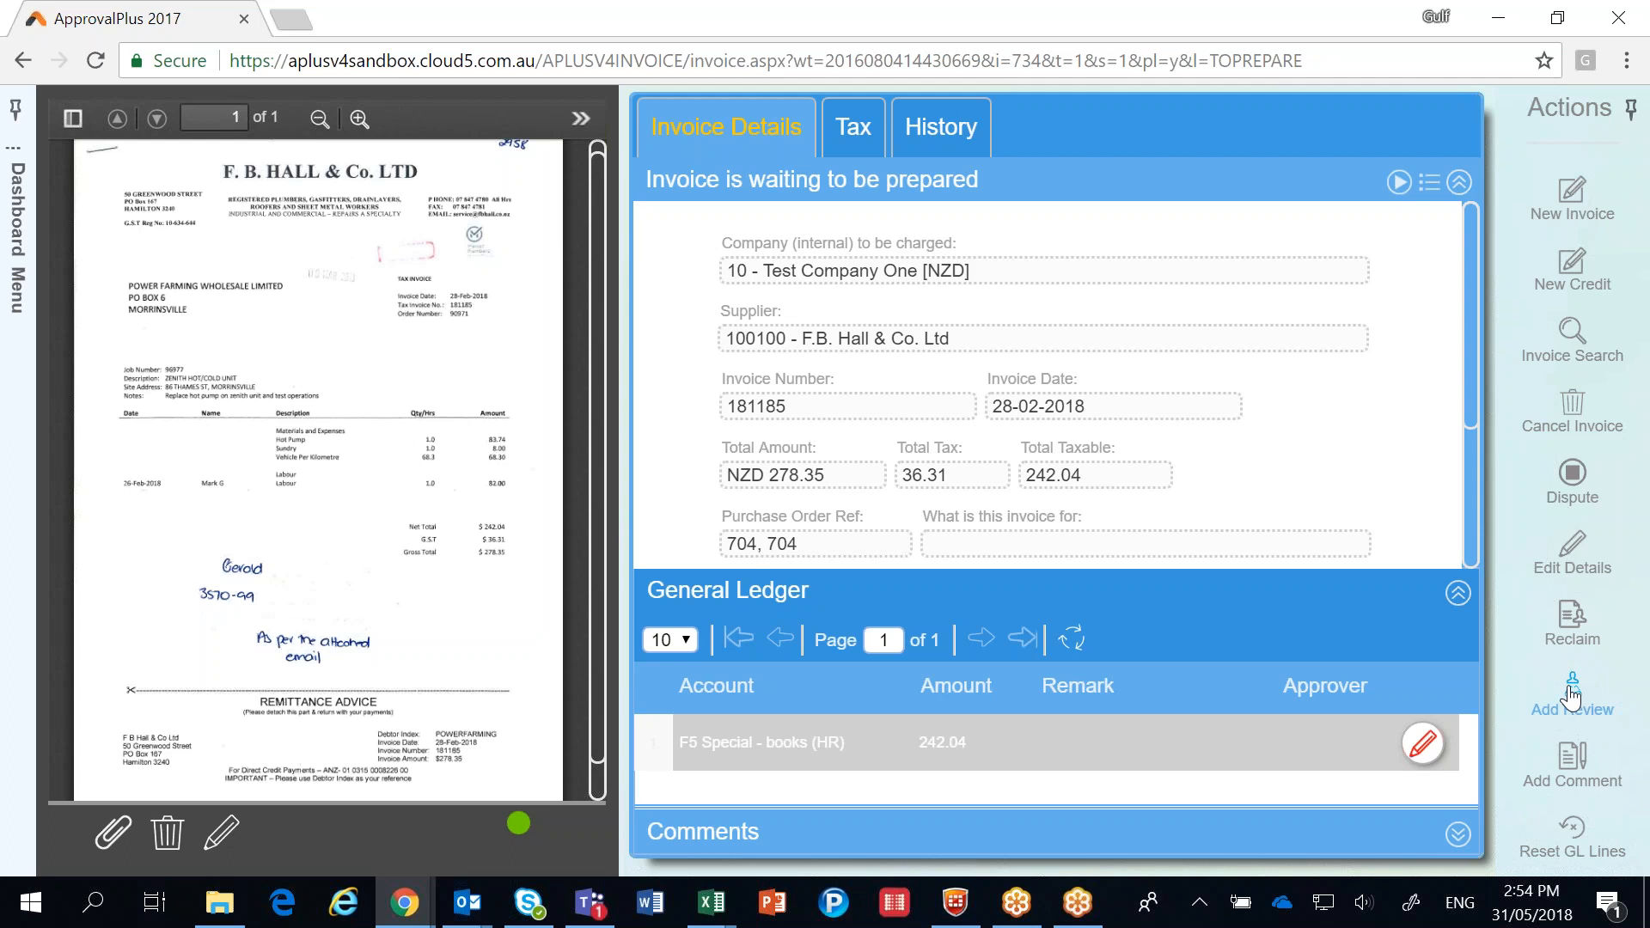
Add and save the comment "Test Comment" on the invoice.
{"action": "left_click", "coordinate": [1573, 761]}
{"action": "type", "text": "Test Comment"}
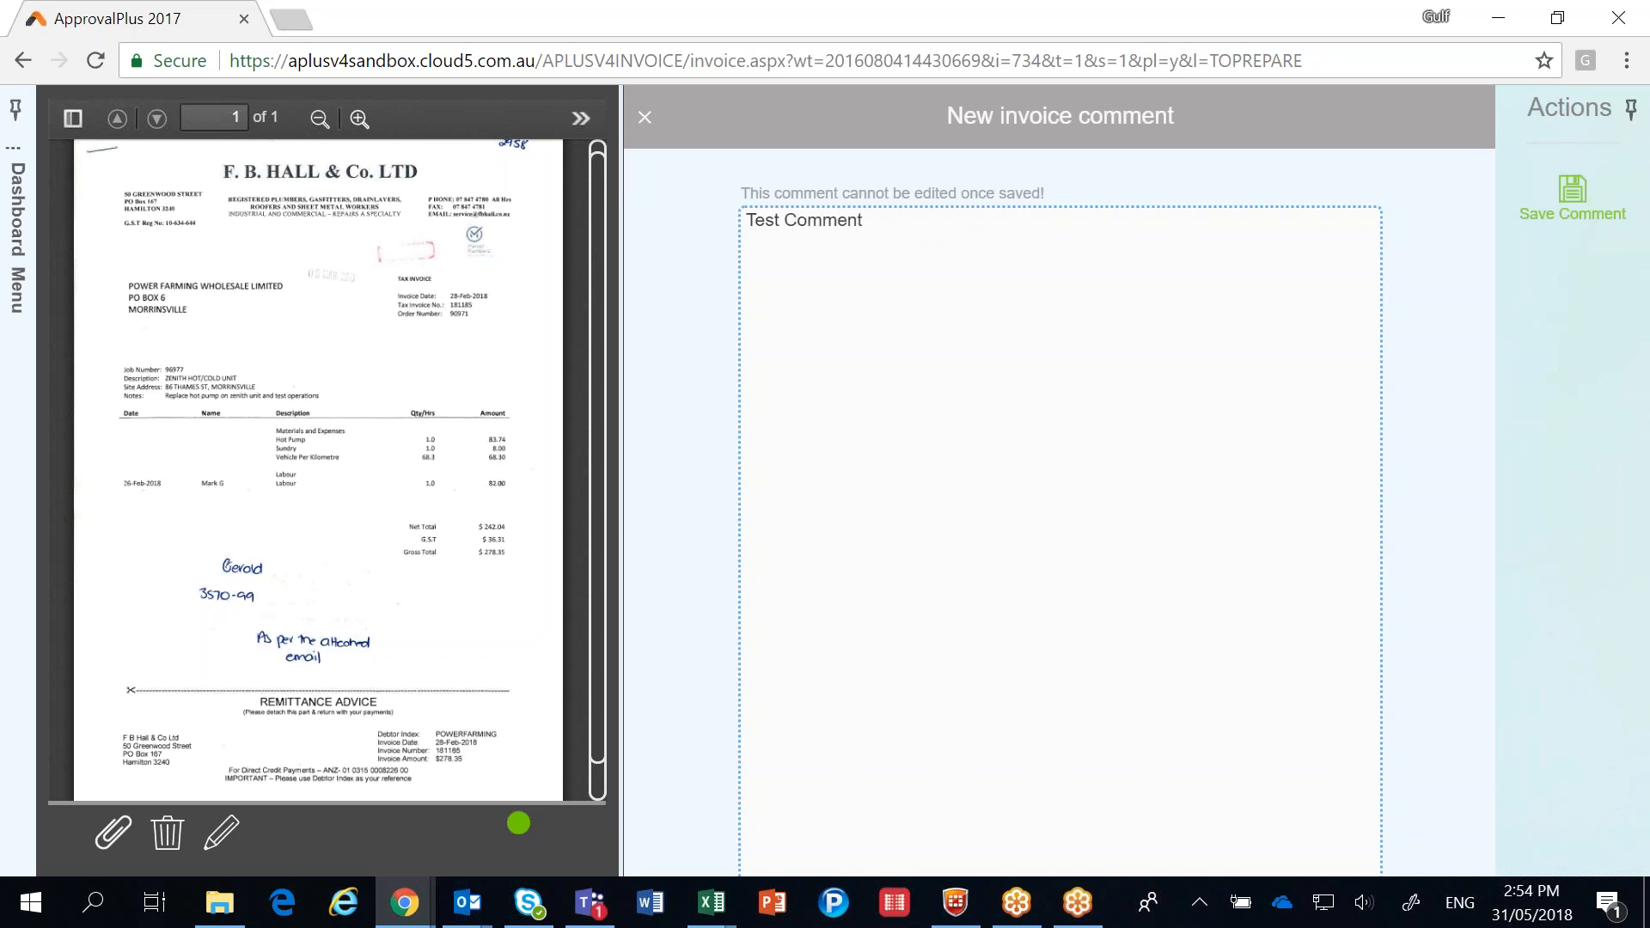
{"action": "left_click", "coordinate": [1572, 193]}
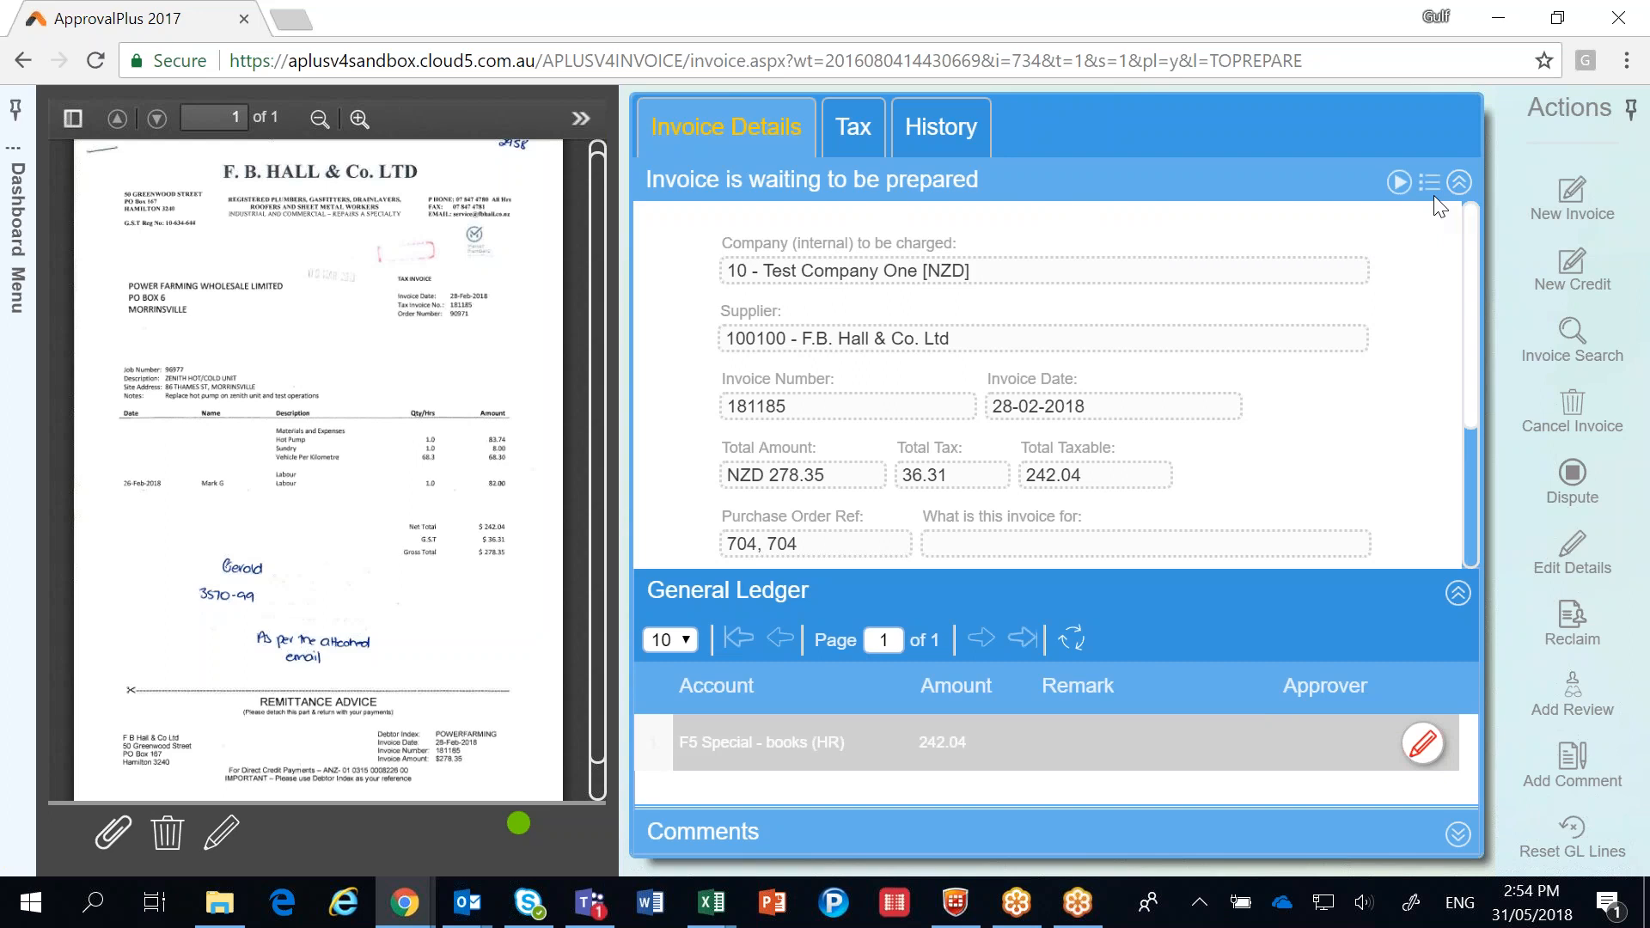
Collapse the invoice header and ledger sections to view the saved comments, and expand the General Ledger section again.
{"action": "left_click", "coordinate": [1460, 184]}
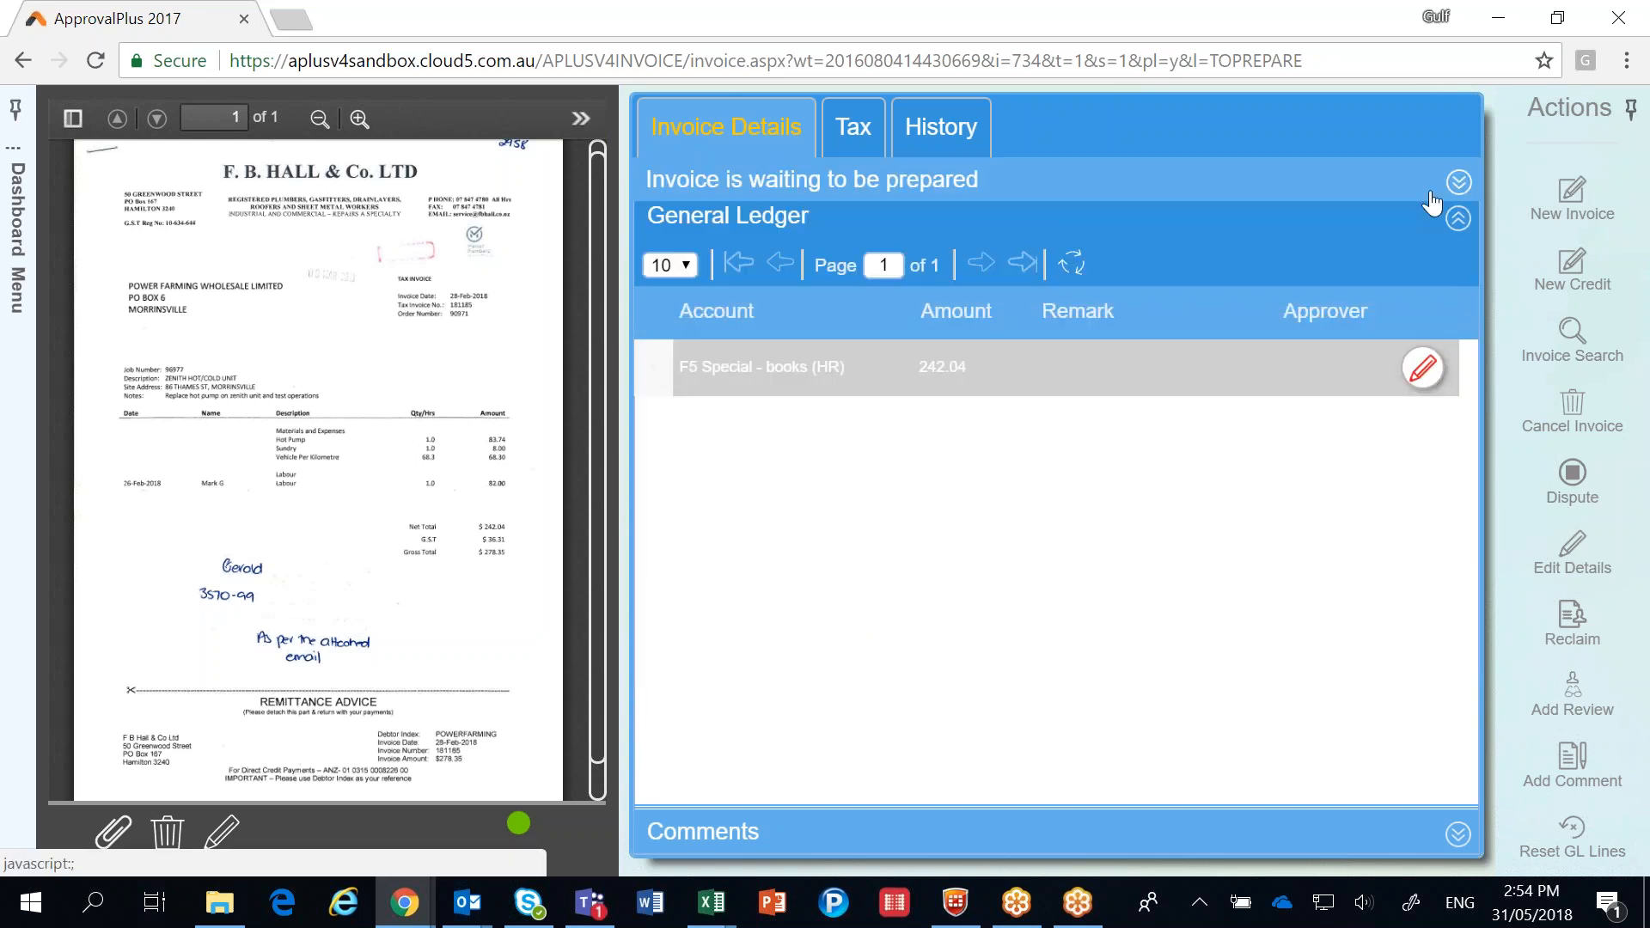
{"action": "left_click", "coordinate": [1458, 218]}
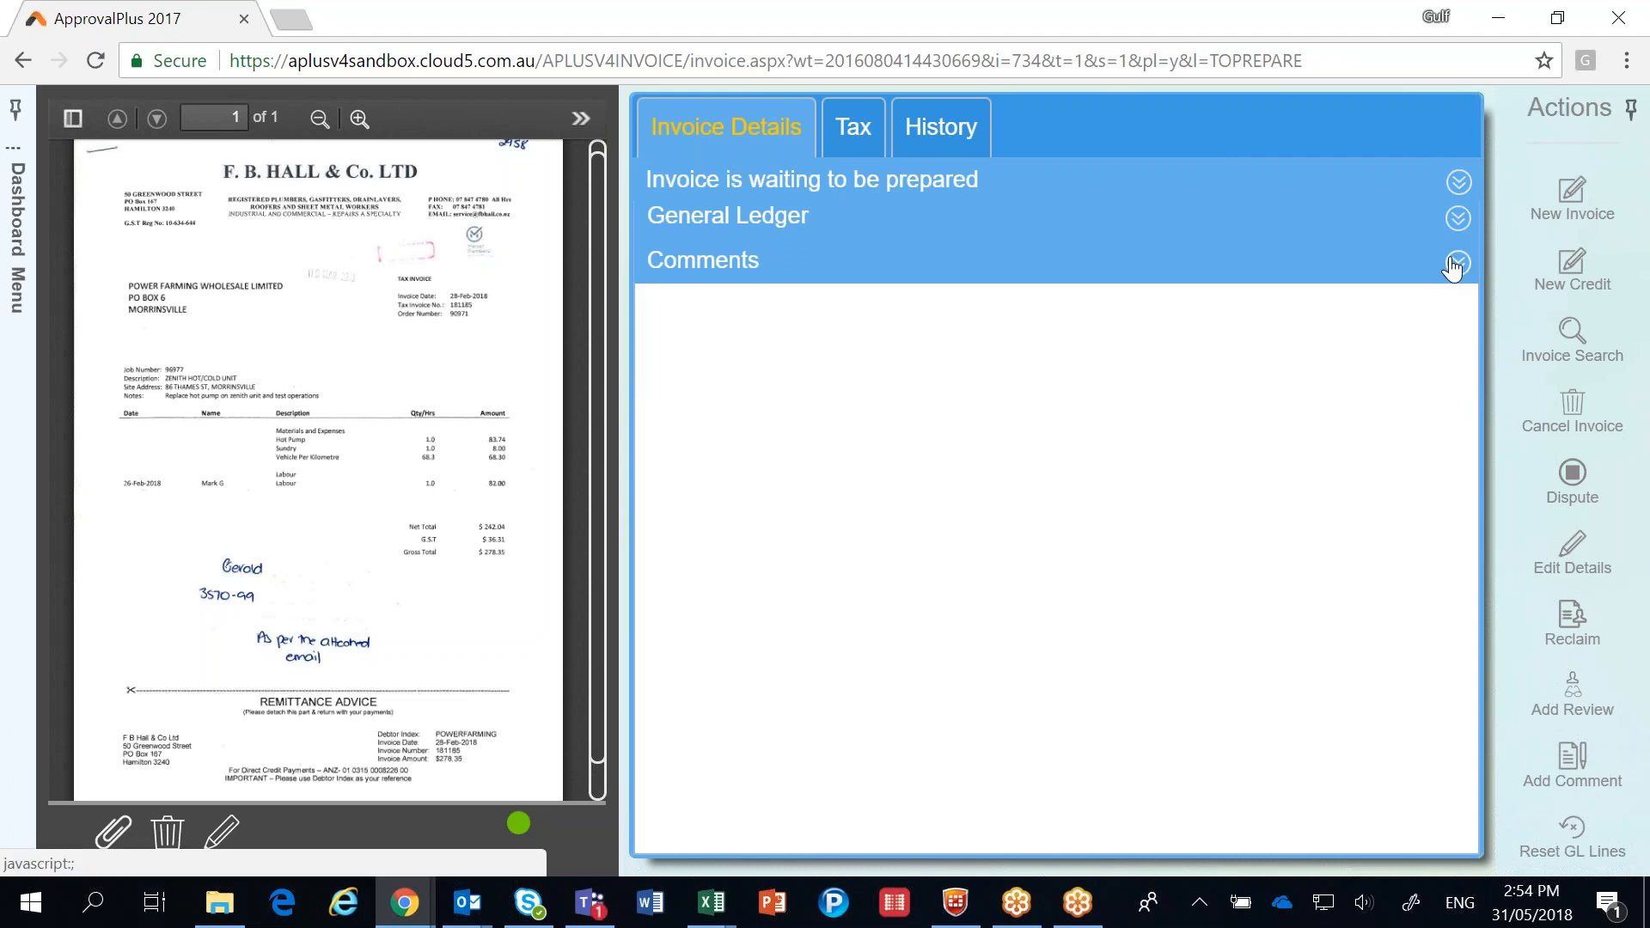
{"action": "left_click", "coordinate": [1457, 265]}
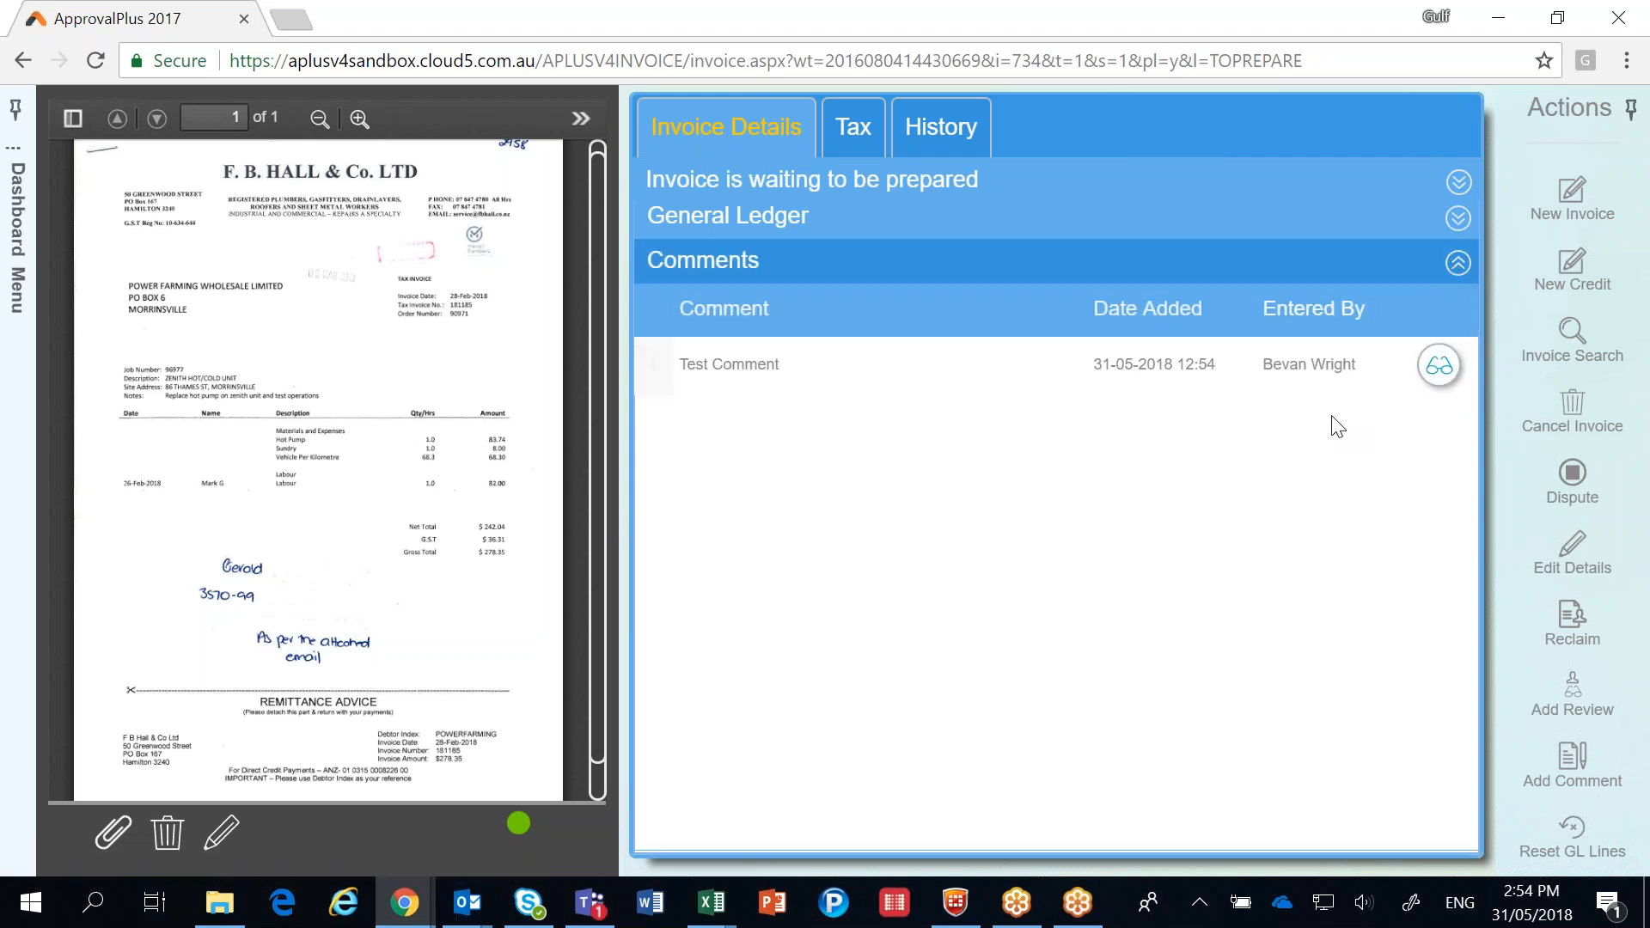
{"action": "left_click", "coordinate": [1457, 220]}
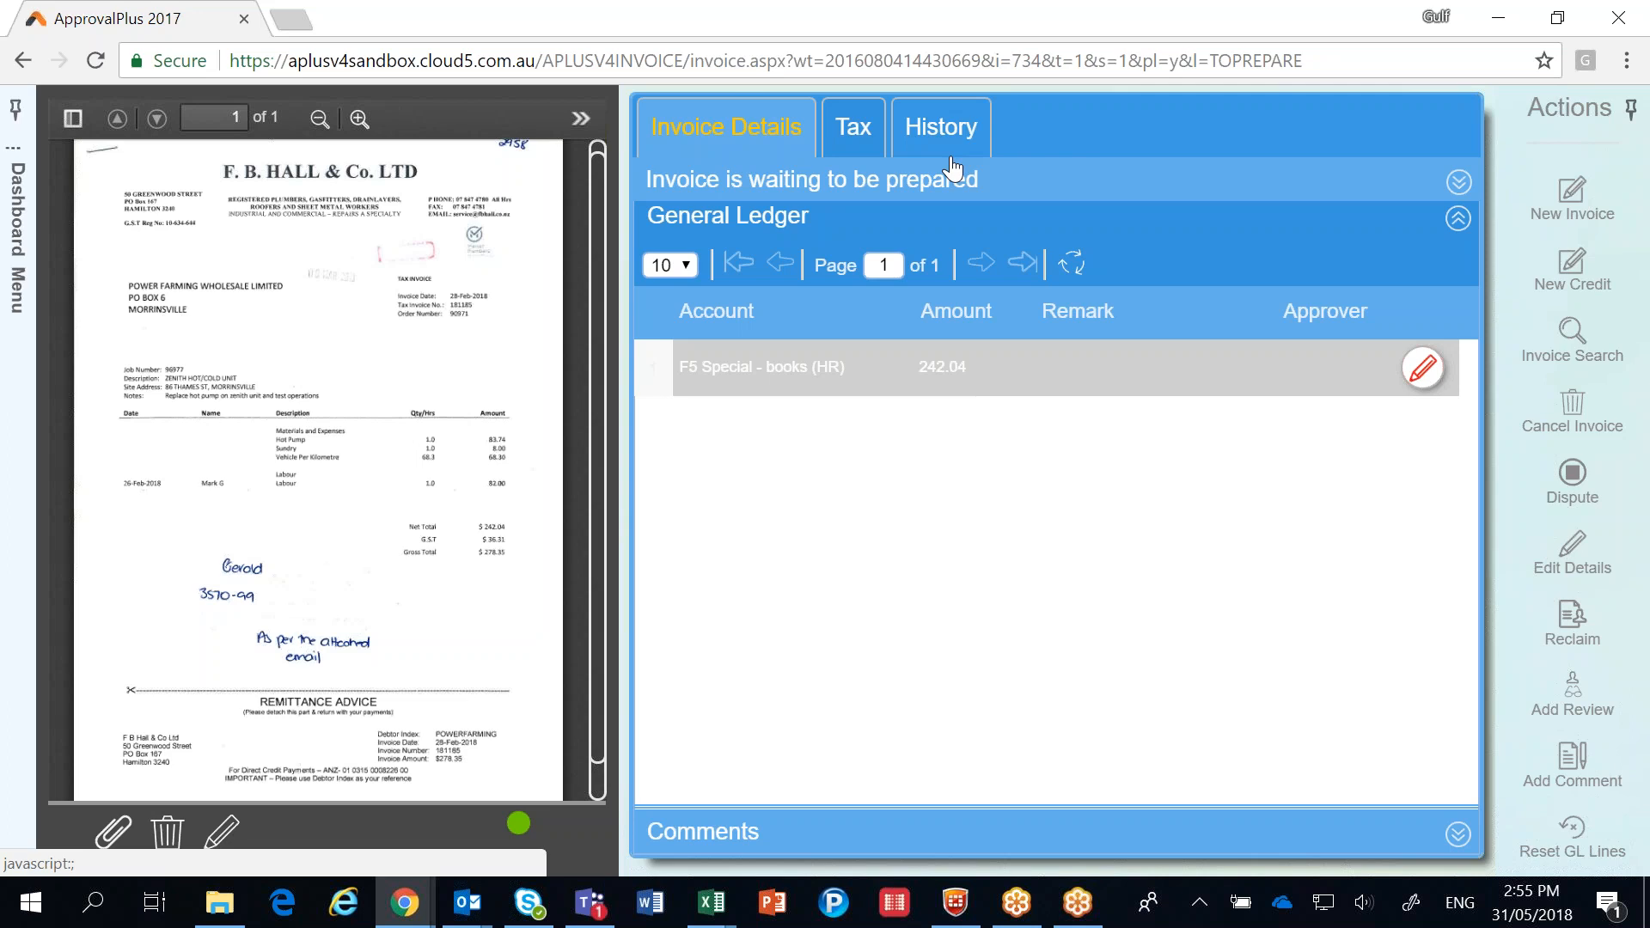
Review the invoice's tax and history information and return to the home dashboard.
{"action": "left_click", "coordinate": [849, 135]}
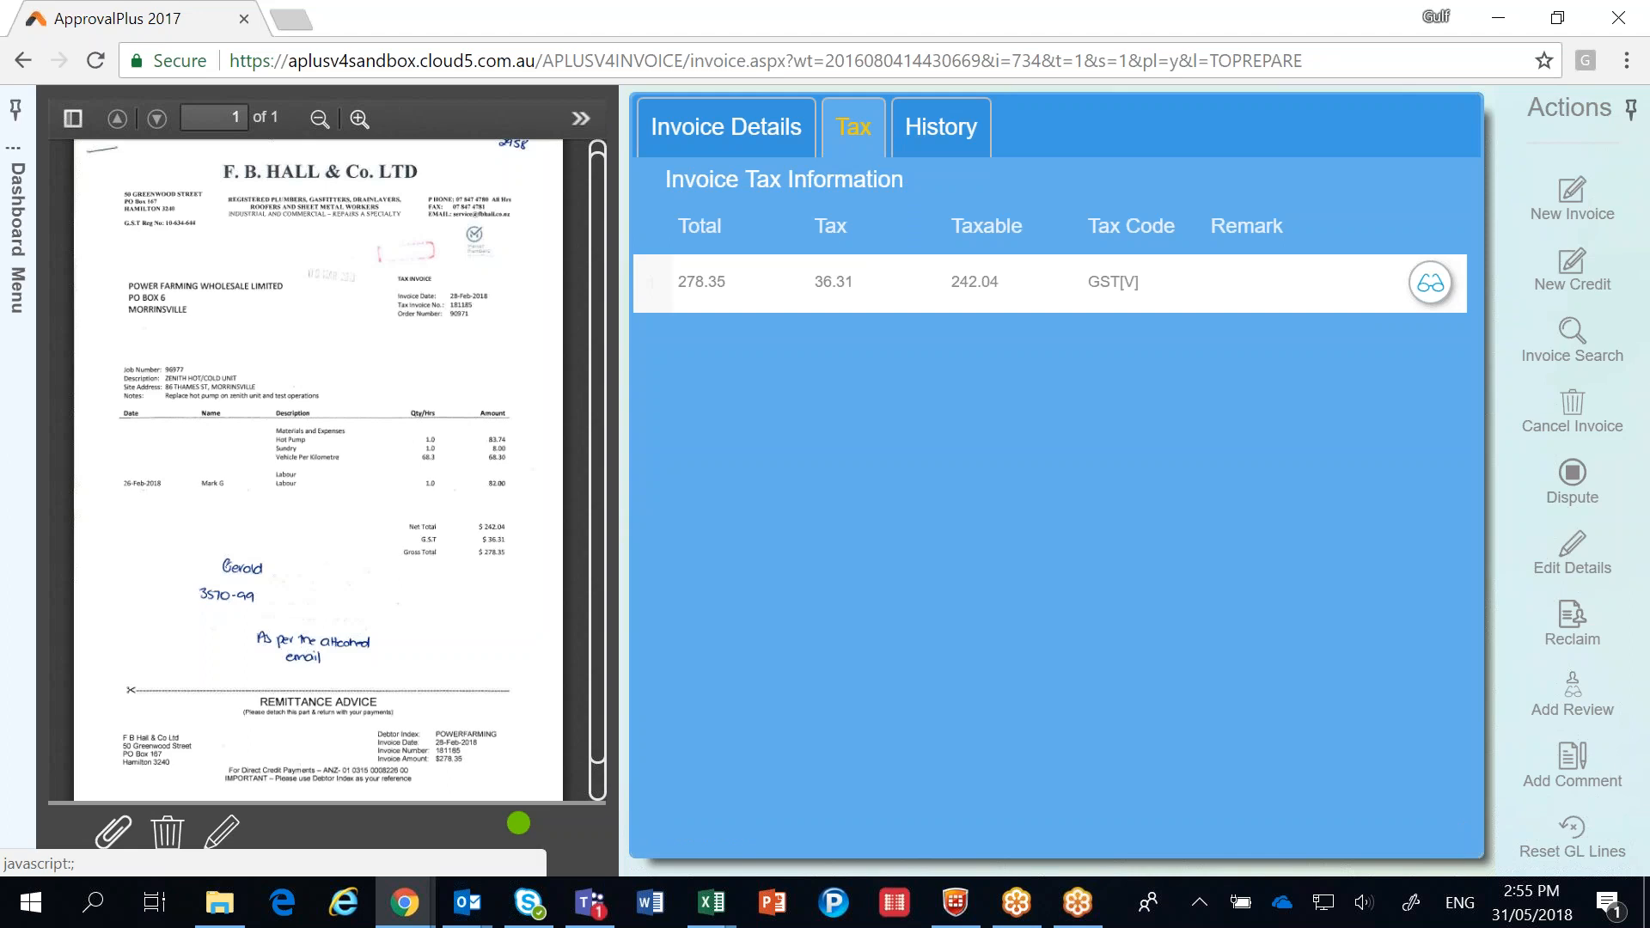
{"action": "left_click", "coordinate": [926, 142]}
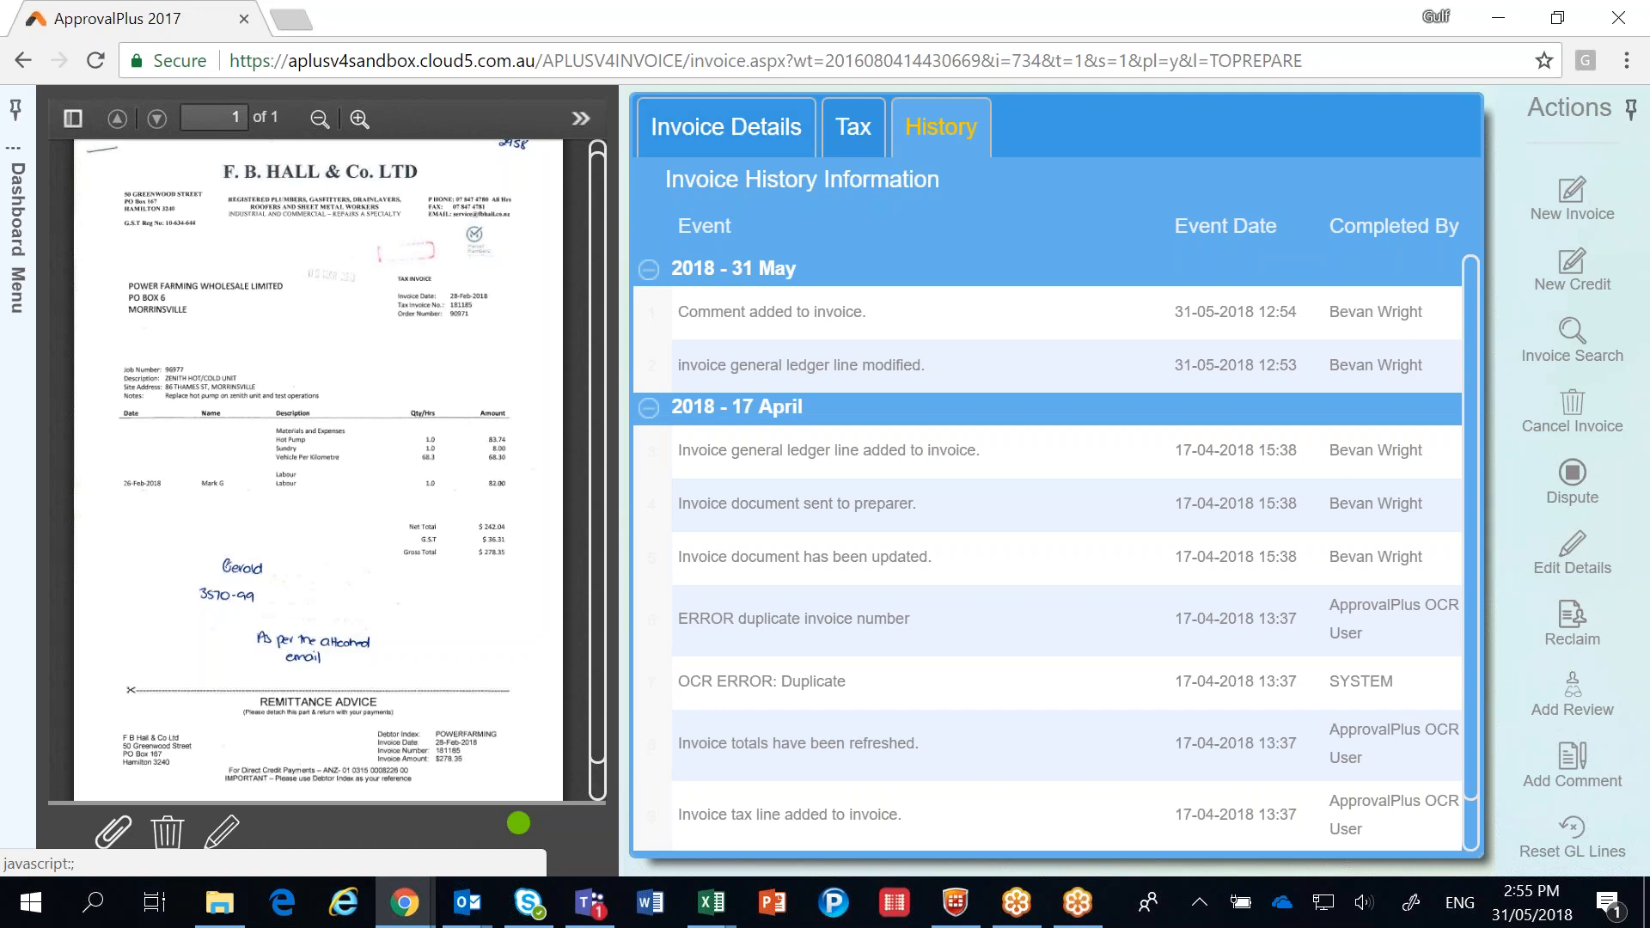
{"action": "left_click", "coordinate": [17, 241]}
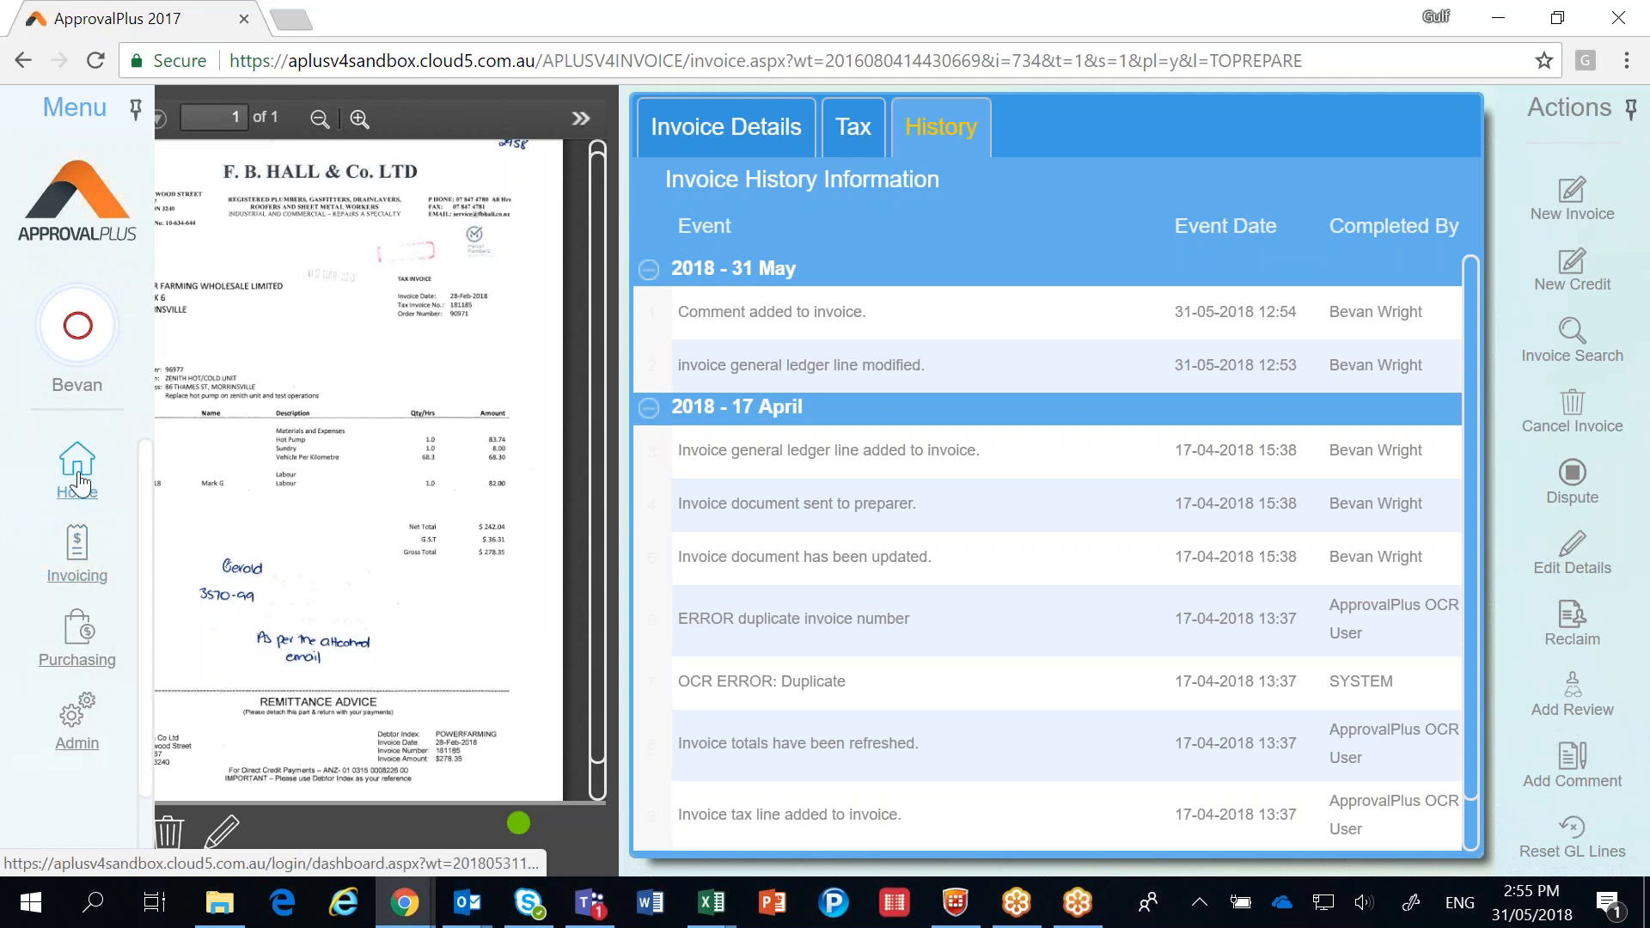
{"action": "left_click", "coordinate": [79, 482]}
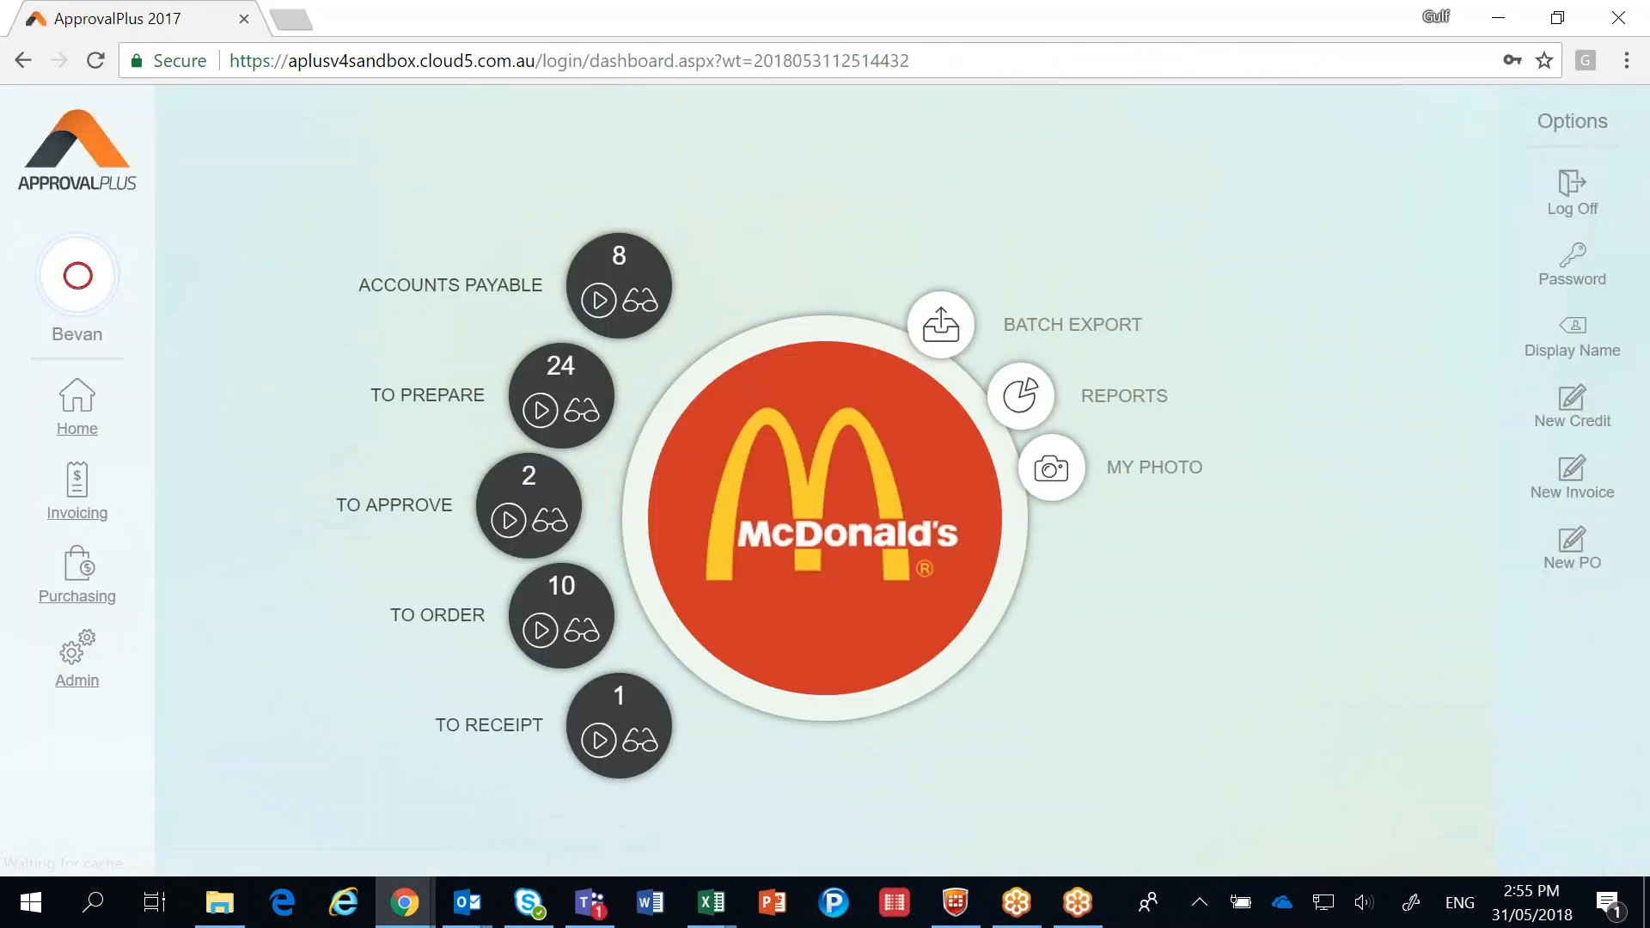